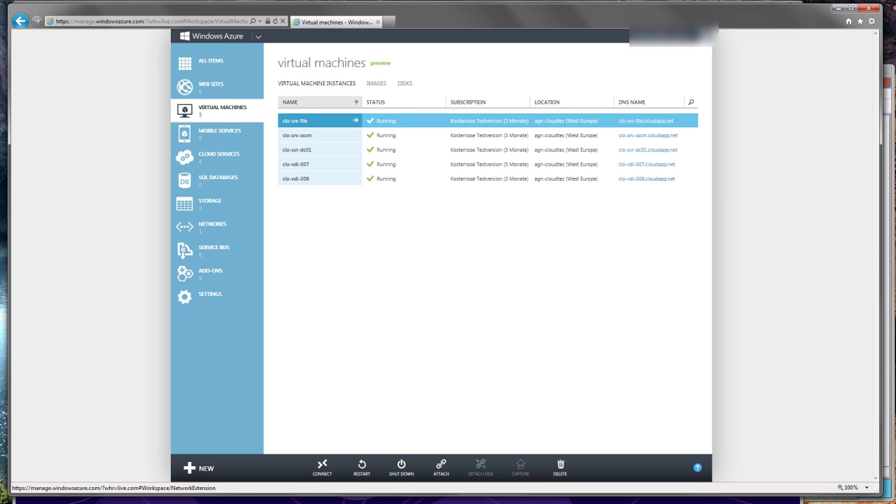
# Step: Switch to the Windows Azure PowerShell window and enter a dot before blob.core.windows.net in the csupload Add-Disk destination URL for img-win8-v6.vhd
pyautogui.hotkey('alt', 'Tab')
pyautogui.hotkey('alt', 'Tab')
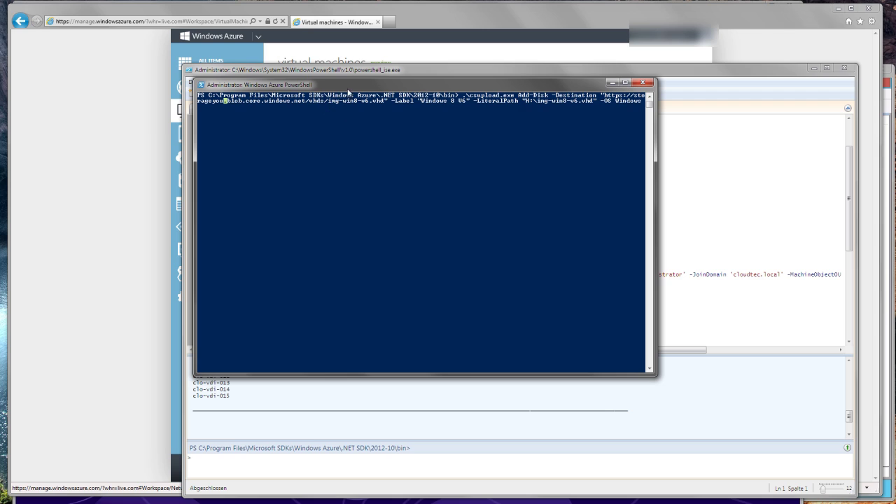
pyautogui.write('.')
# Step: Return to the Azure portal in the browser and select img-win8-v6.vhd in the vhds container of the storagecloudtec storage account
pyautogui.click(426, 16)
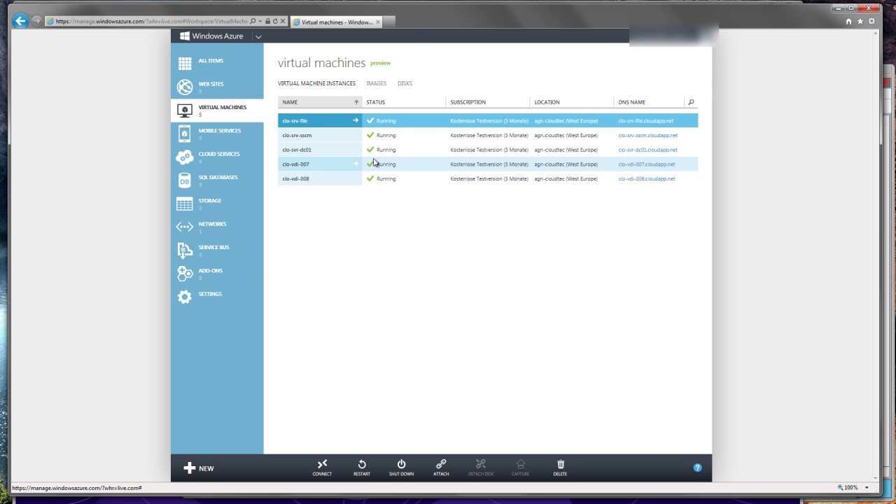
pyautogui.click(217, 208)
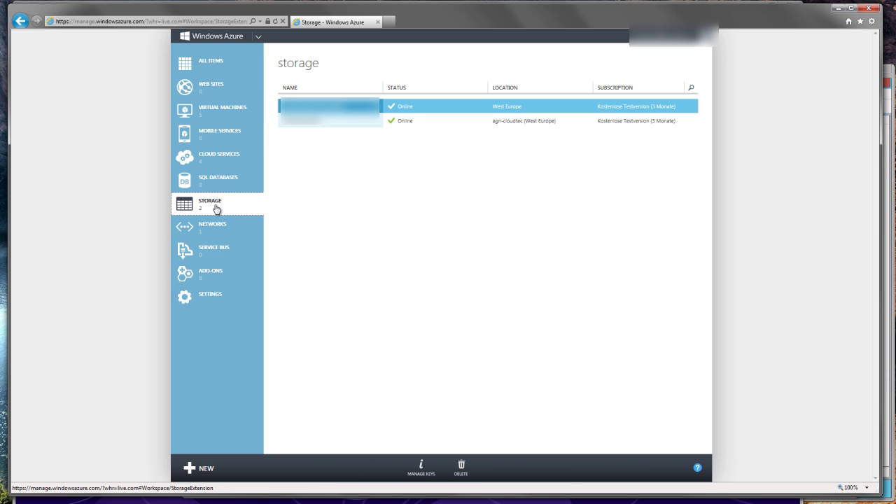
pyautogui.click(373, 121)
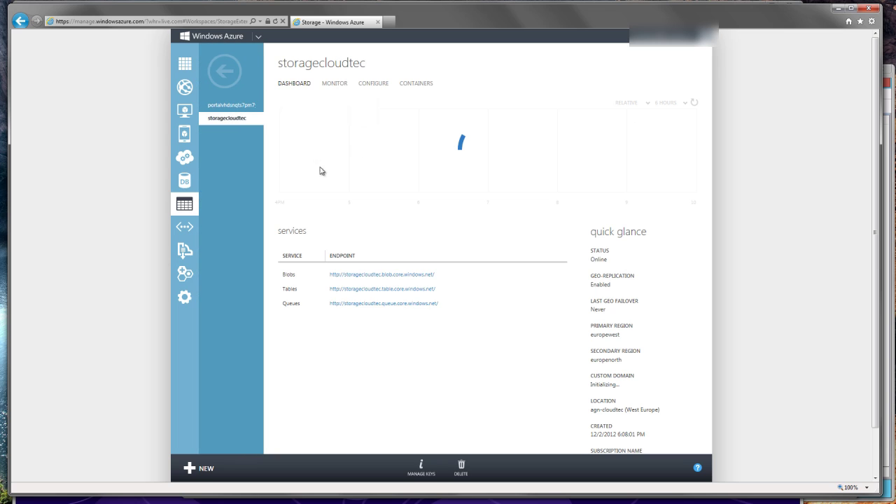
pyautogui.click(423, 87)
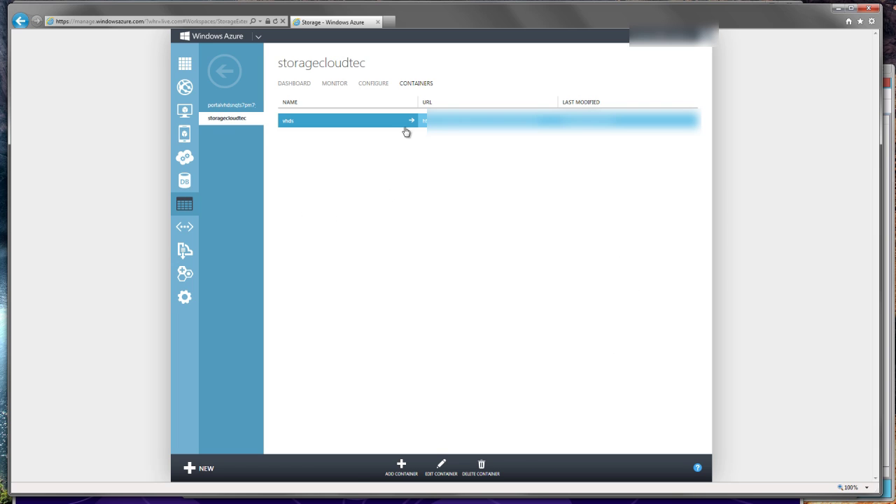
pyautogui.click(408, 122)
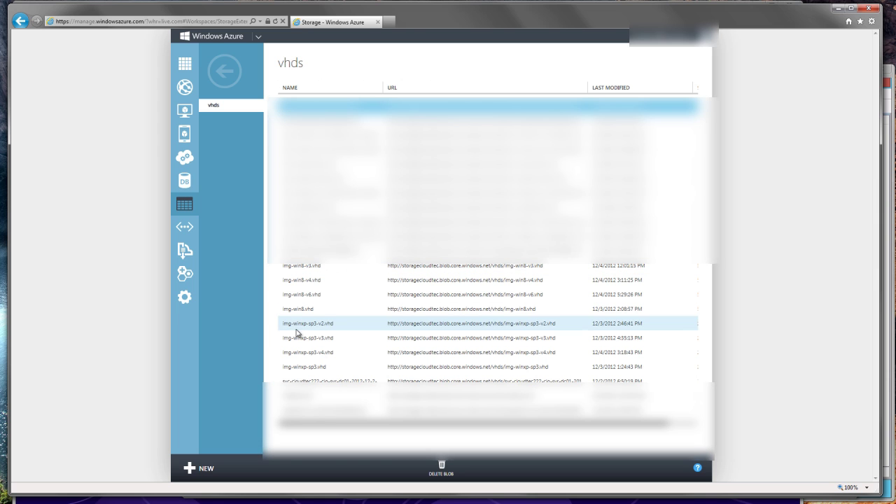
pyautogui.click(335, 294)
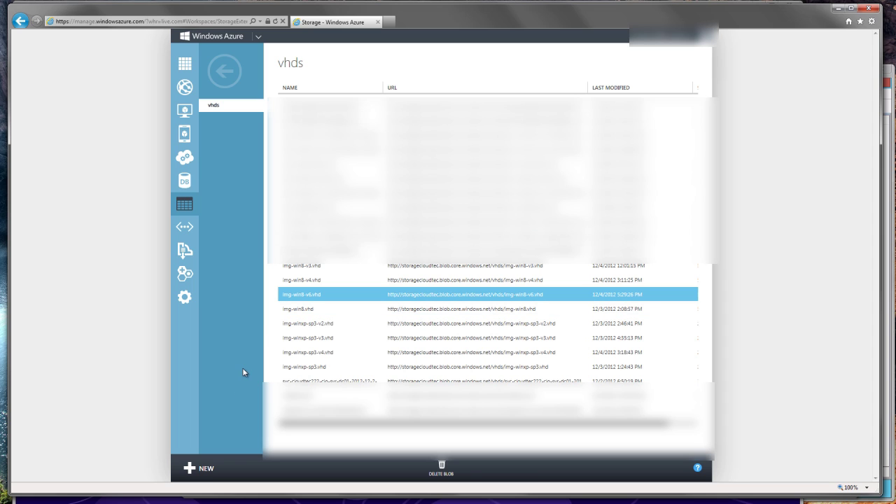
# Step: Start creating a virtual machine from the existing disk img-win8-v6.vhd and proceed to its configuration page
pyautogui.click(201, 469)
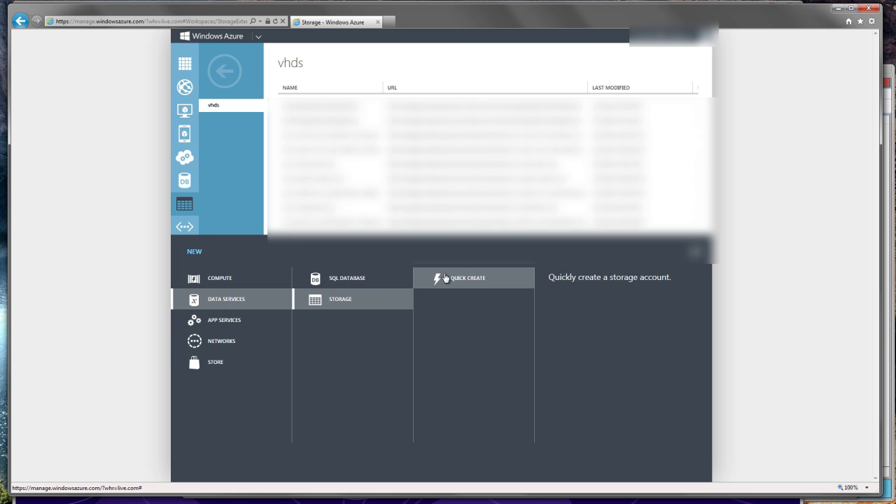
pyautogui.click(231, 280)
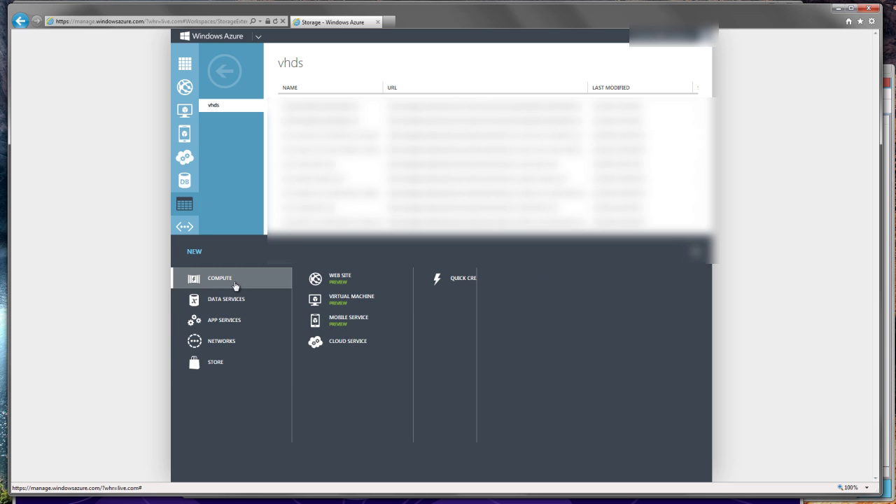
pyautogui.click(350, 299)
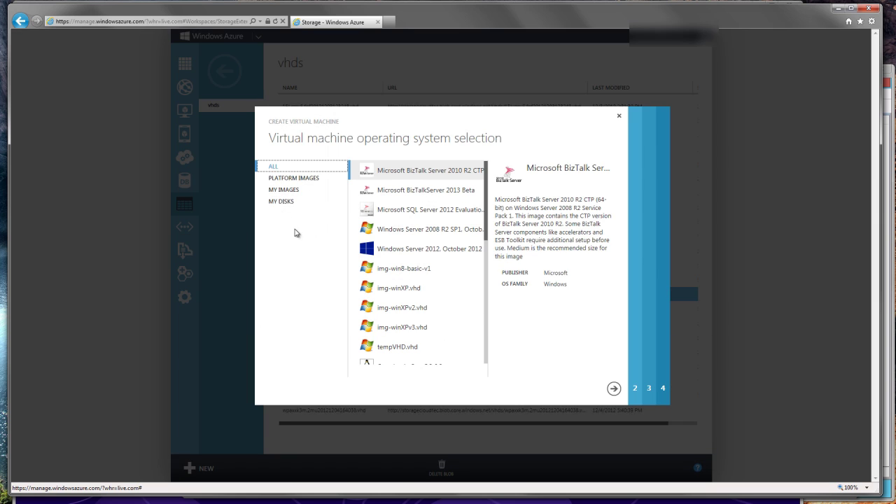
pyautogui.click(292, 201)
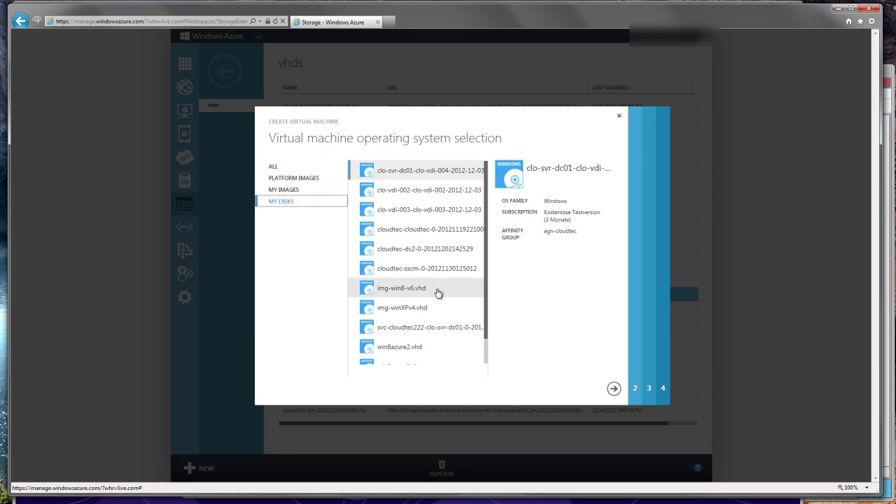
pyautogui.click(406, 289)
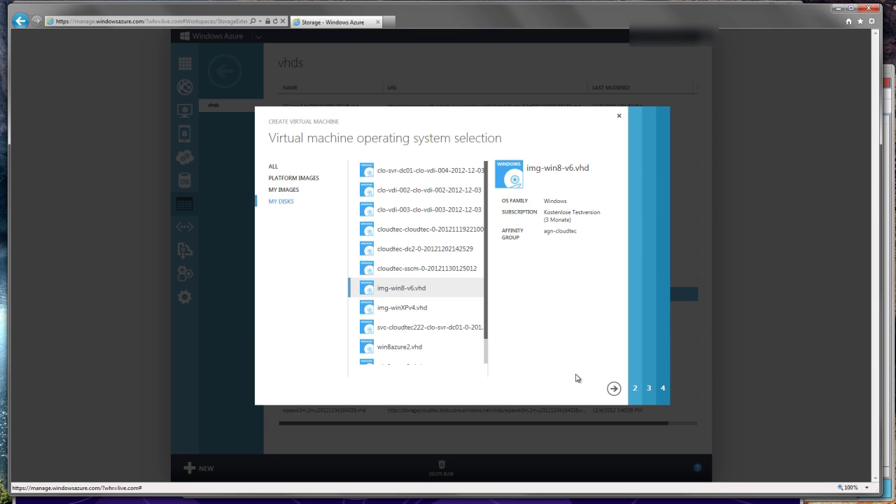
pyautogui.click(613, 388)
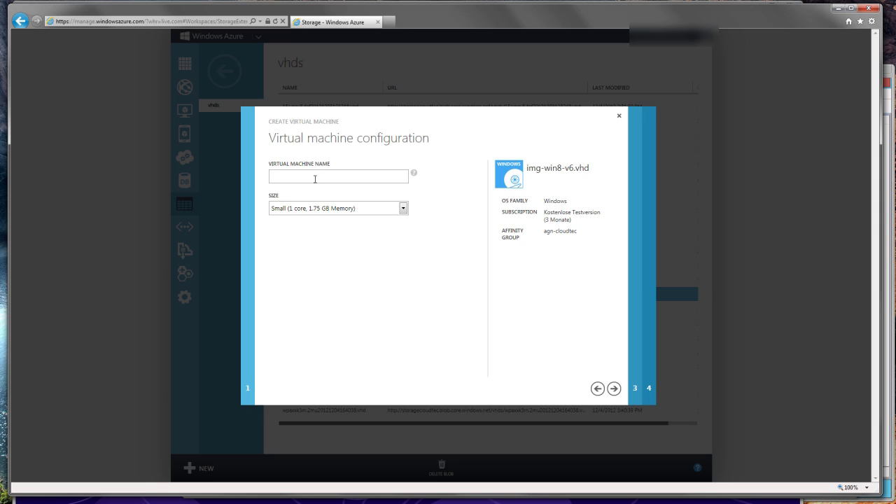
# Step: Name the new virtual machine clo-vdi-golden4 and proceed to its mode settings
pyautogui.write('v')
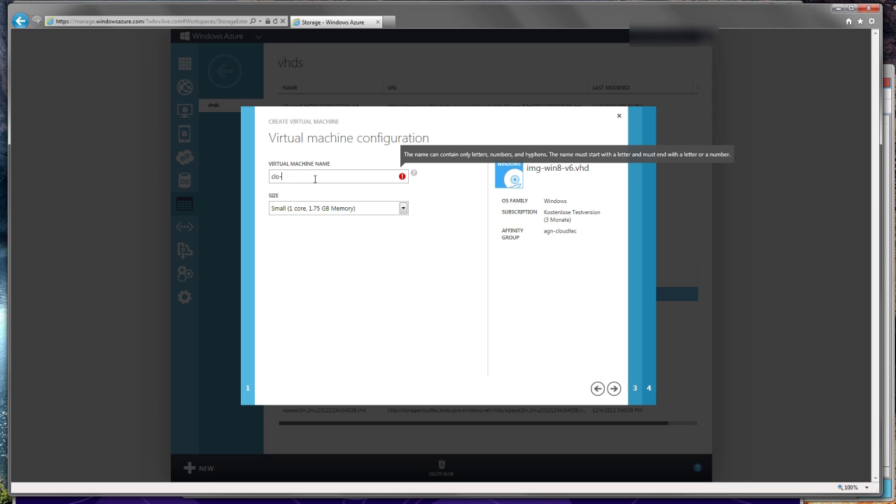
pyautogui.write('vdi-')
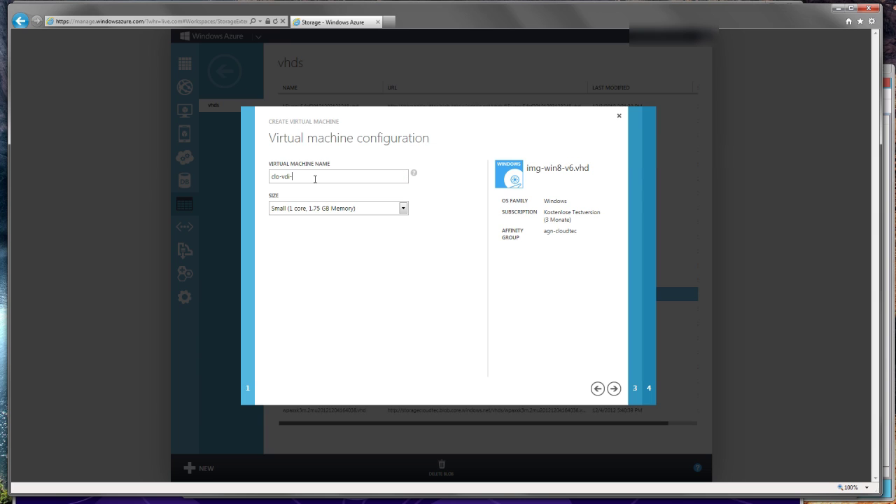
pyautogui.write('golden4')
pyautogui.click(614, 389)
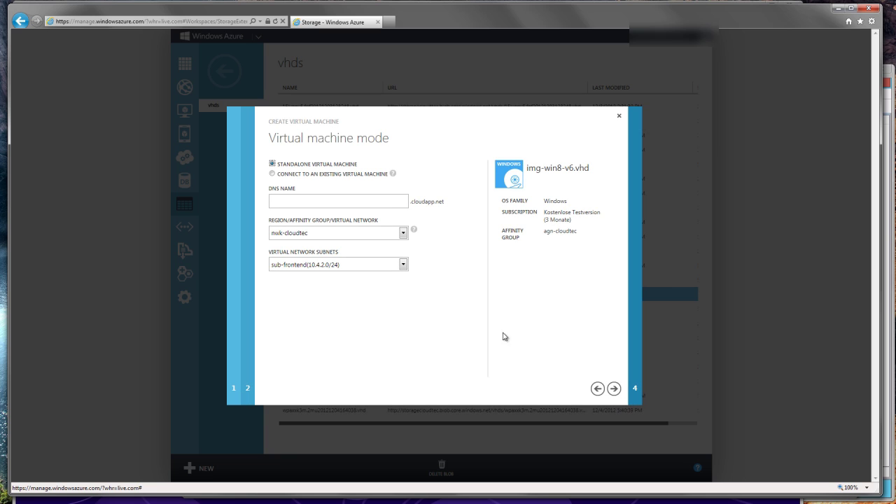
# Step: Enter the DNS name clo-vdi-golden3 and the subnet sub-backend(10.4.3.0/24), and close the virtual machine wizard without creating the machine
pyautogui.click(368, 202)
pyautogui.write('clo-vdi-golden3')
pyautogui.click(354, 264)
pyautogui.click(341, 285)
pyautogui.click(347, 266)
pyautogui.click(333, 284)
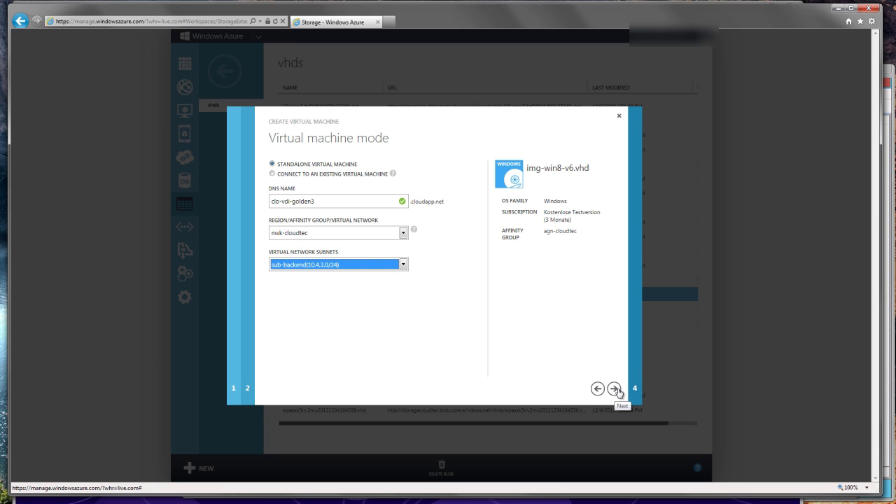
pyautogui.click(619, 117)
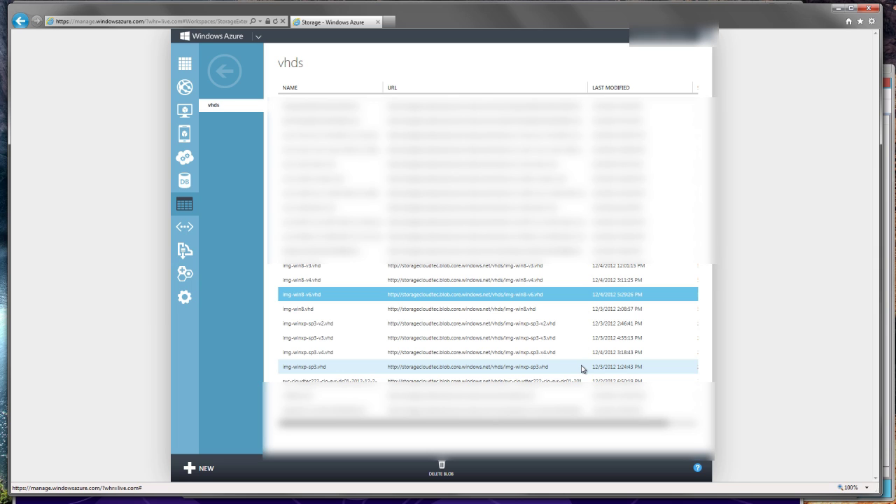
# Step: Open the dashboard of the clo-vdi-007 virtual machine
pyautogui.click(184, 113)
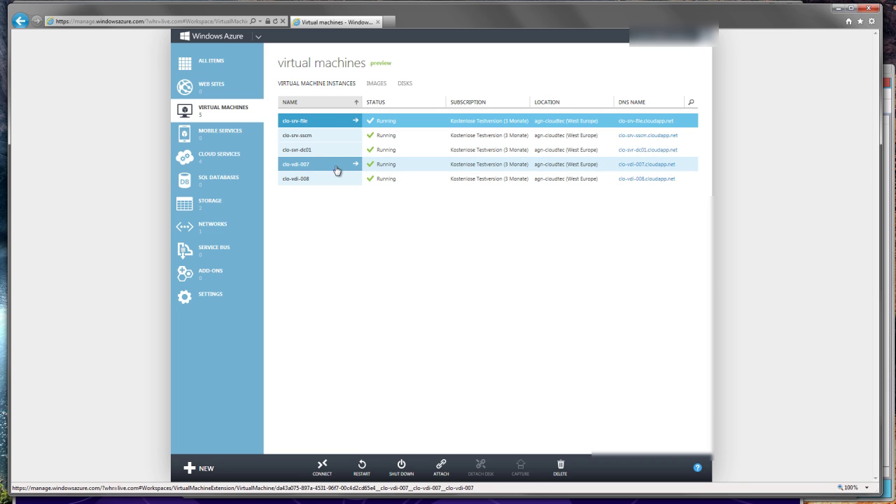
pyautogui.click(329, 163)
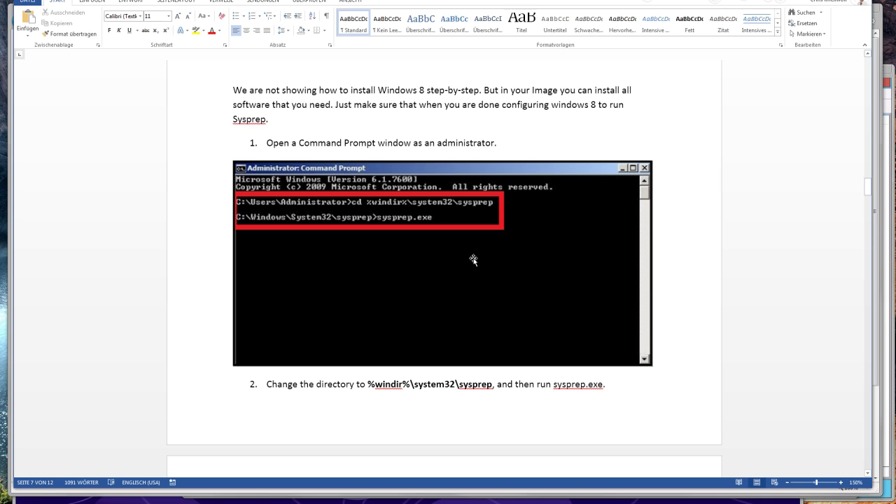
# Step: Read the Sysprep instructions in the Word document through to the System Preparation Tool settings
pyautogui.scroll(-2, 472, 258)
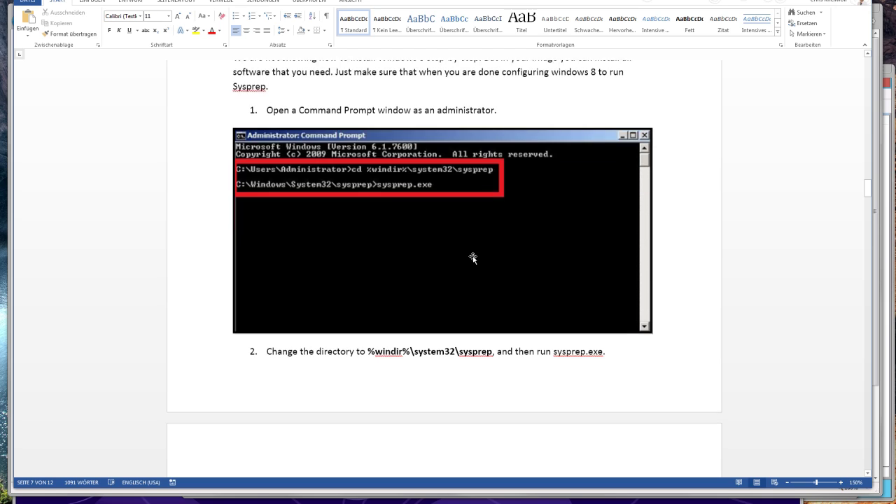
pyautogui.scroll(-3, 473, 258)
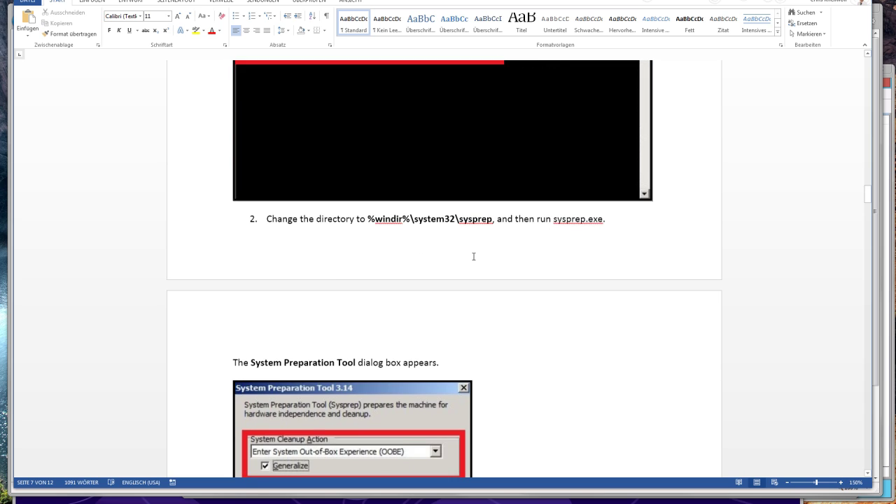
pyautogui.scroll(-4, 472, 257)
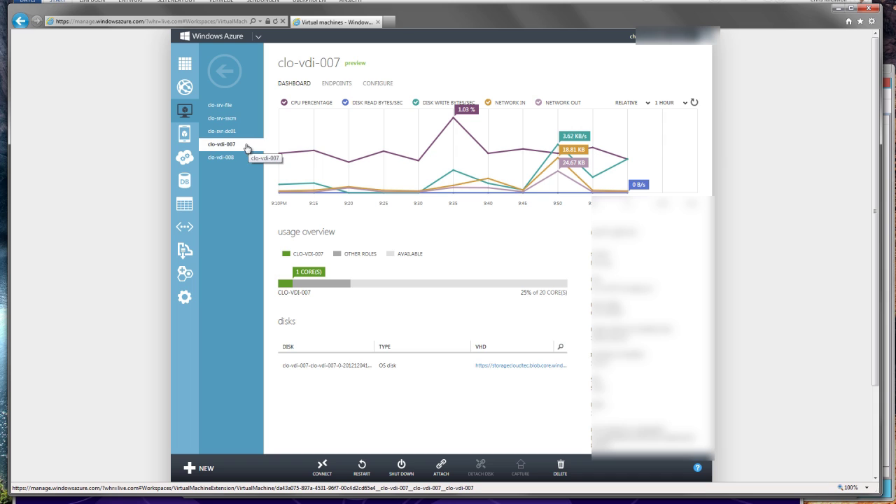
# Step: Check the clo-vdi-008 dashboard in the portal and the image capture instructions in the Word document
pyautogui.click(223, 159)
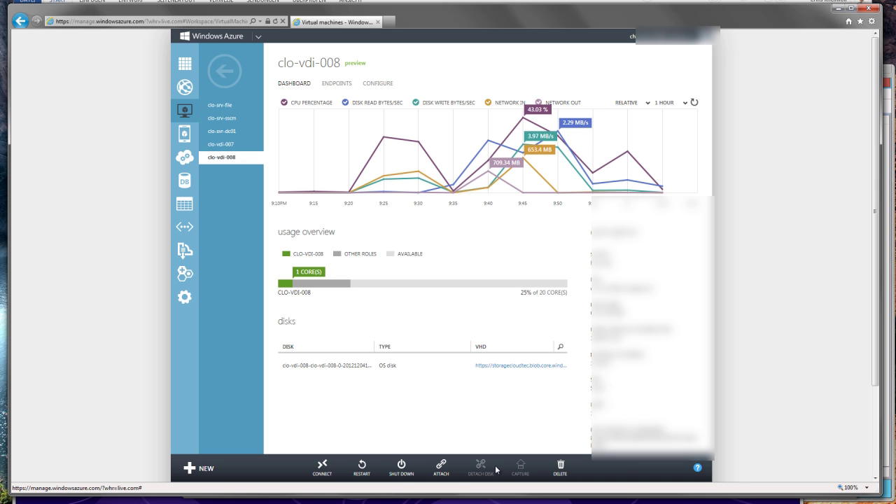
pyautogui.hotkey('alt', 'Tab')
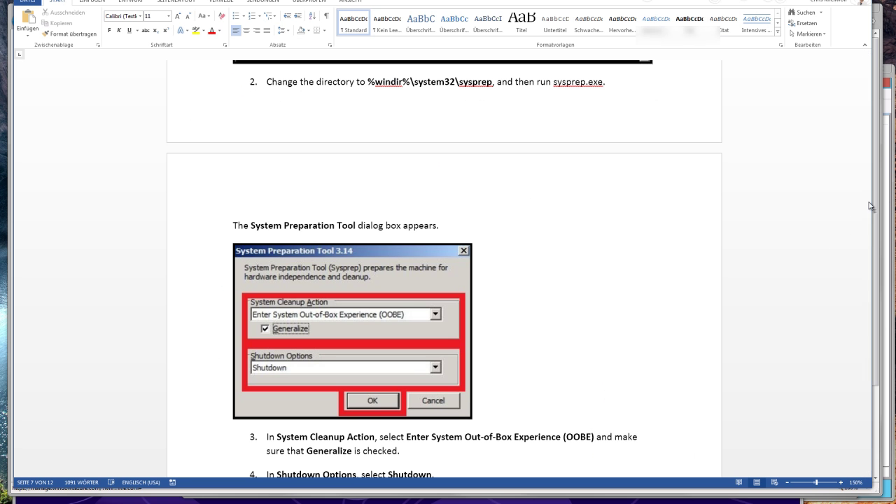
pyautogui.moveTo(868, 199); pyautogui.dragTo(871, 448)
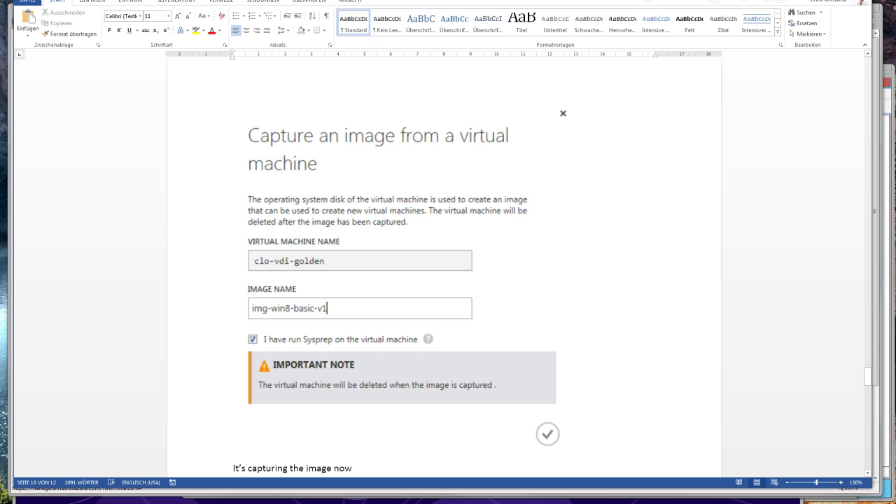
# Step: Switch to PowerShell ISE and examine the client name, DNS server and OS image settings in addClientToDomain.ps1
pyautogui.hotkey('alt', 'Tab')
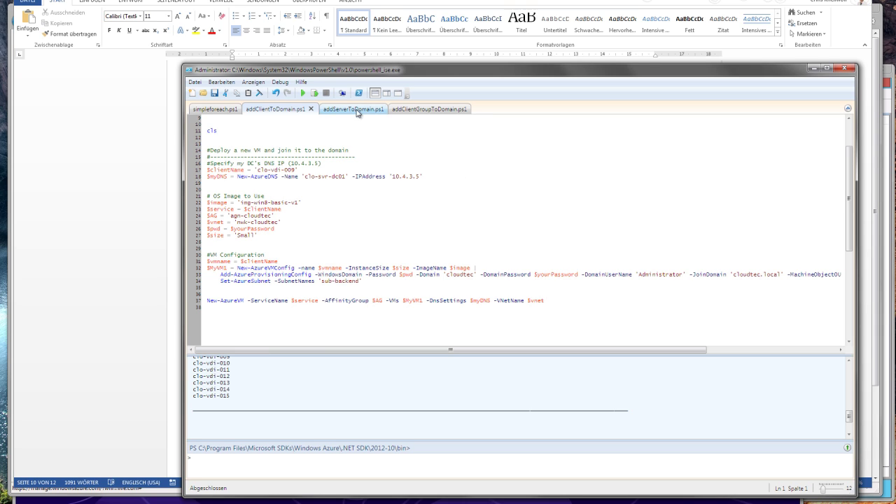
pyautogui.click(276, 147)
pyautogui.moveTo(231, 133); pyautogui.dragTo(280, 236)
pyautogui.click(344, 288)
pyautogui.moveTo(256, 170); pyautogui.dragTo(346, 176)
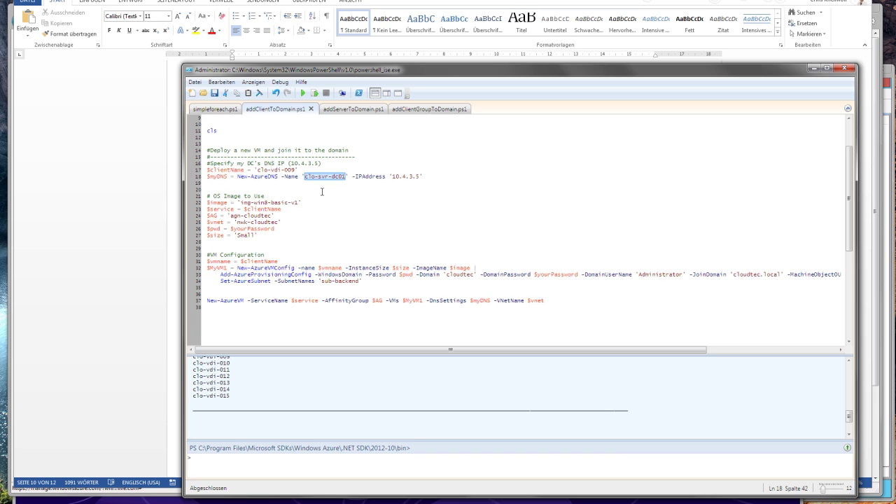
pyautogui.click(295, 196)
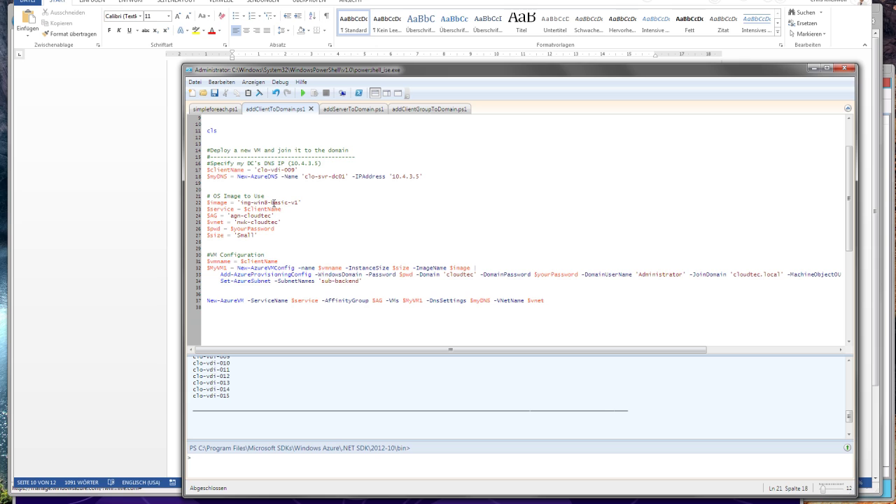
# Step: Examine the affinity group, virtual network, machine size and subnet settings in addClientToDomain.ps1
pyautogui.moveTo(228, 216); pyautogui.dragTo(277, 216)
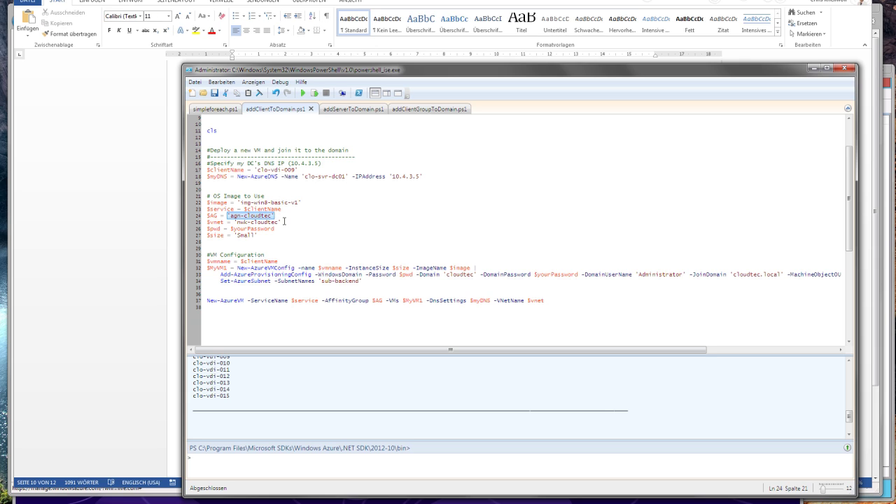
pyautogui.click(284, 222)
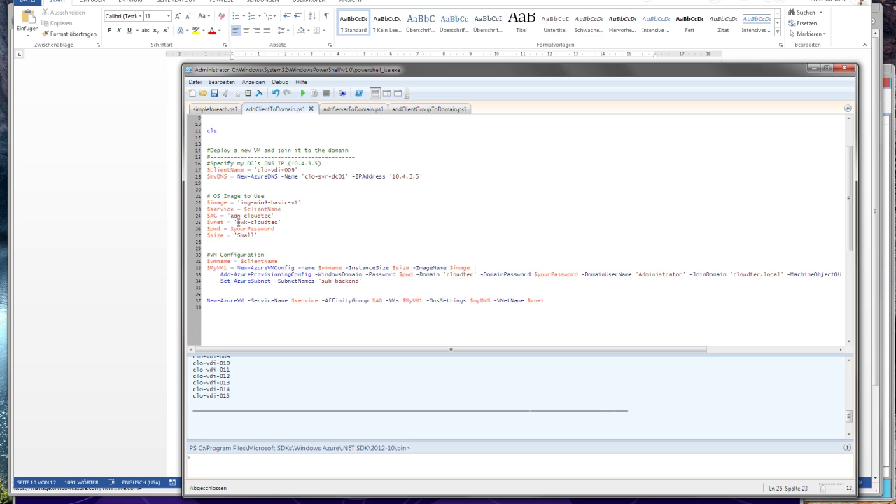
pyautogui.moveTo(237, 222); pyautogui.dragTo(257, 235)
pyautogui.click(232, 235)
pyautogui.moveTo(362, 281); pyautogui.dragTo(285, 281)
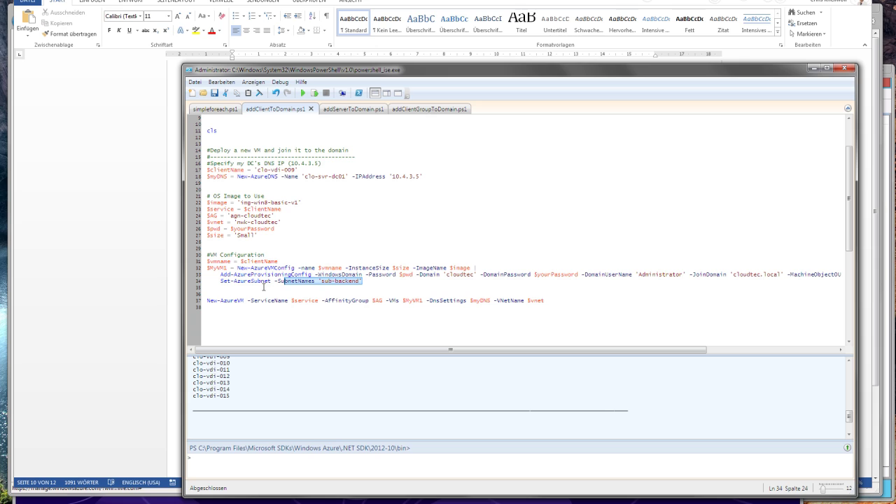
pyautogui.click(382, 288)
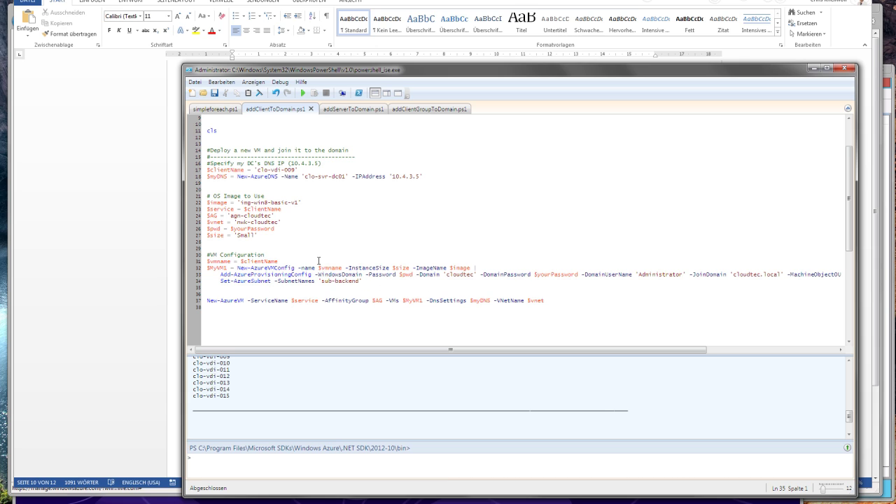
# Step: Run addClientToDomain.ps1 to deploy the clo-vdi-009 virtual machine, and open the addClientGroupToDomain.ps1 script
pyautogui.click(302, 93)
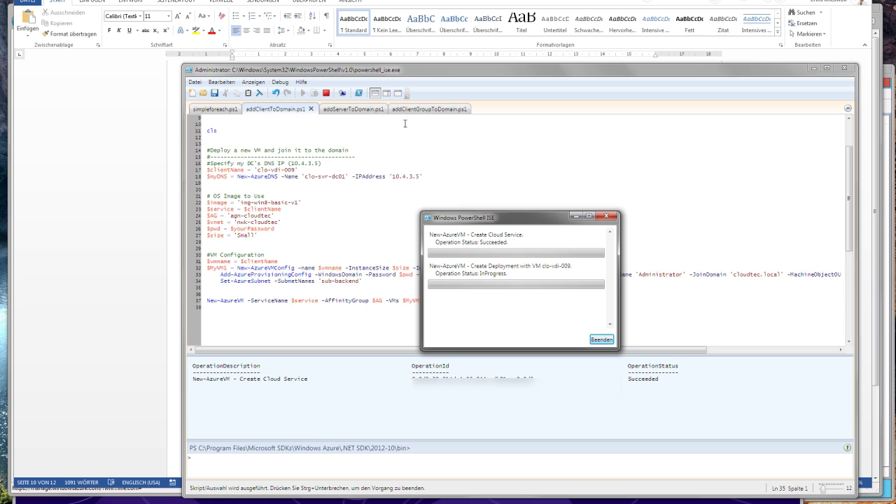
pyautogui.click(408, 111)
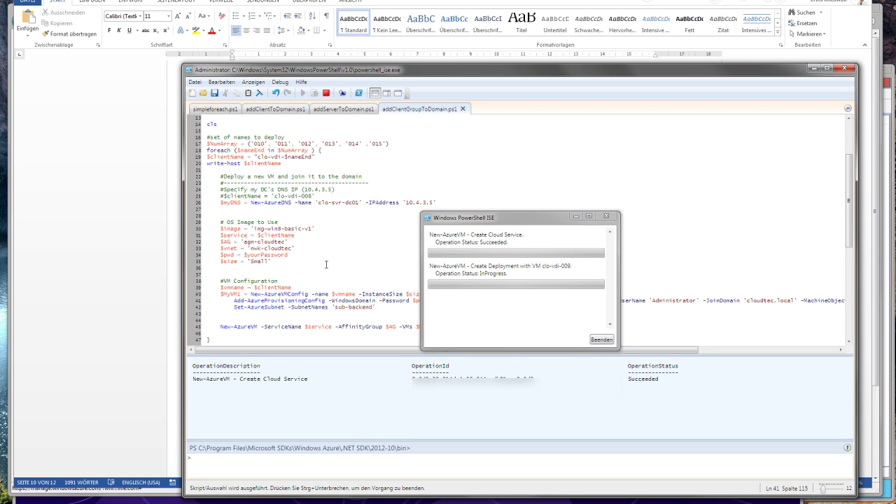
# Step: Examine the set of client name endings '010' to '015' defined in addClientGroupToDomain.ps1
pyautogui.moveTo(390, 143); pyautogui.dragTo(261, 137)
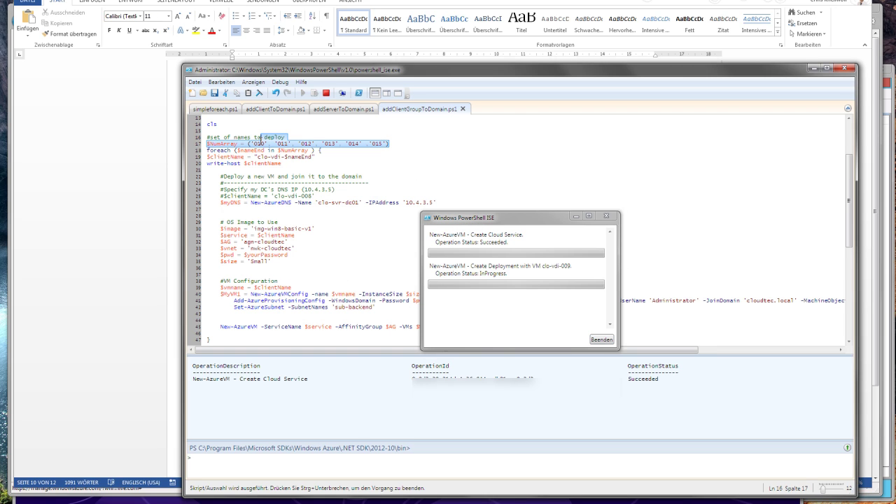
pyautogui.click(258, 212)
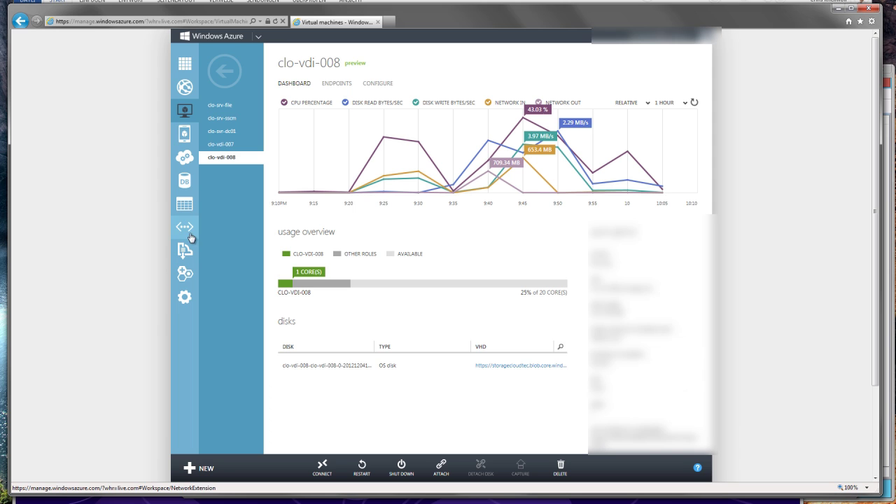
# Step: Switch to the Windows Azure portal, refresh the virtual machine list and open clo-vdi-009
pyautogui.click(185, 112)
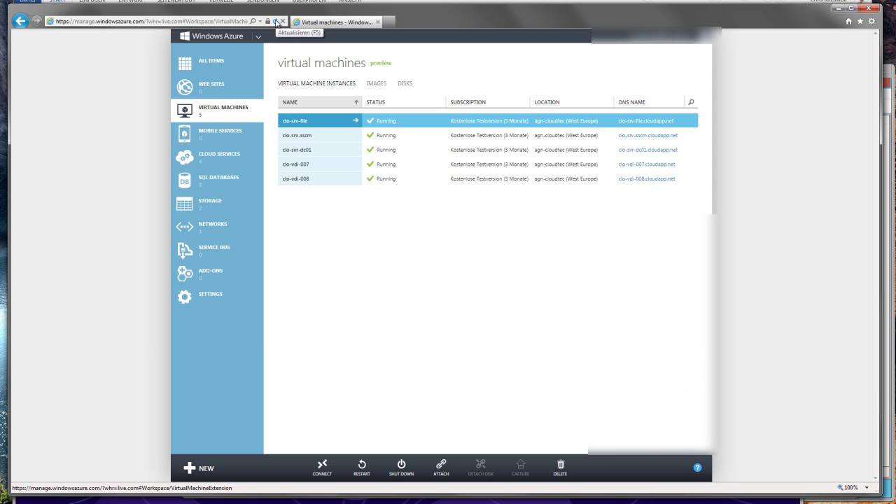
pyautogui.click(275, 21)
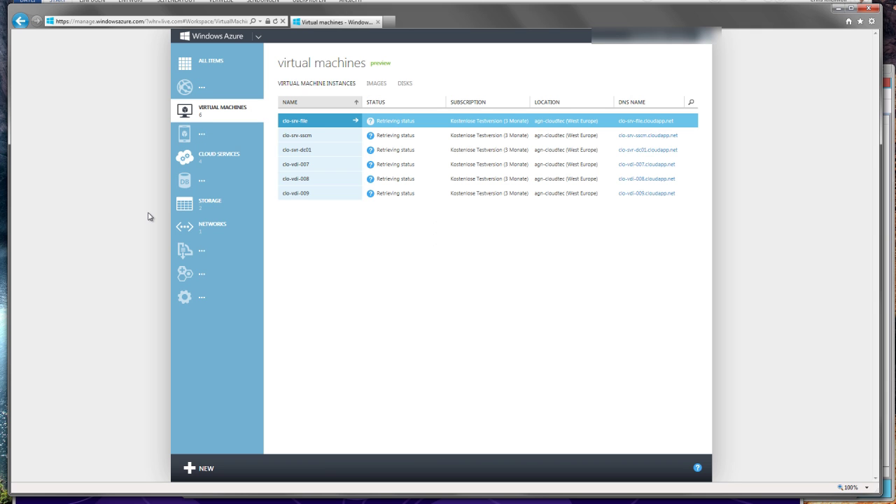
pyautogui.click(354, 193)
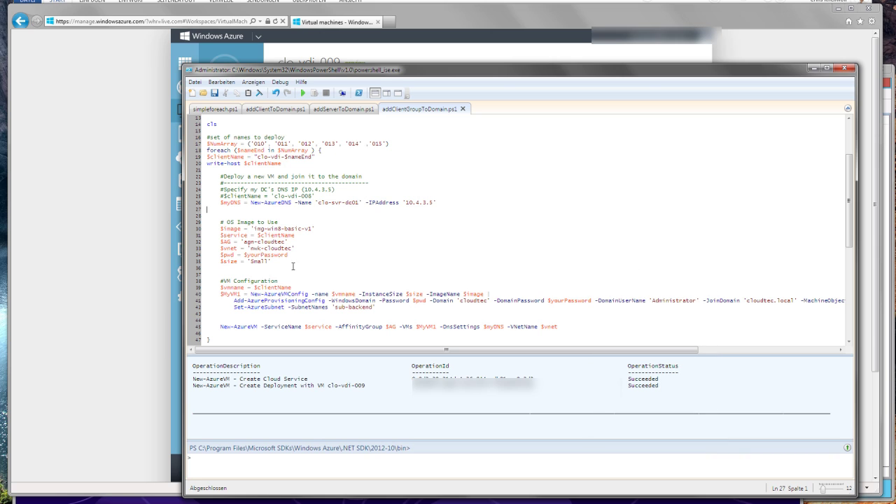
# Step: Switch to PowerShell ISE and examine the domain join parameters and machine object OU path in addClientGroupToDomain.ps1
pyautogui.moveTo(336, 300); pyautogui.dragTo(619, 303)
pyautogui.click(619, 303)
pyautogui.click(641, 301)
pyautogui.moveTo(632, 349); pyautogui.dragTo(779, 343)
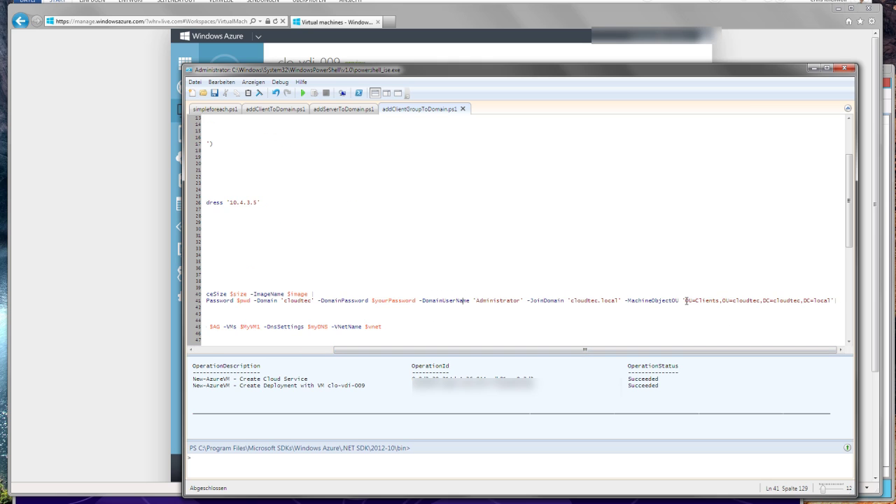
pyautogui.moveTo(684, 301); pyautogui.dragTo(835, 301)
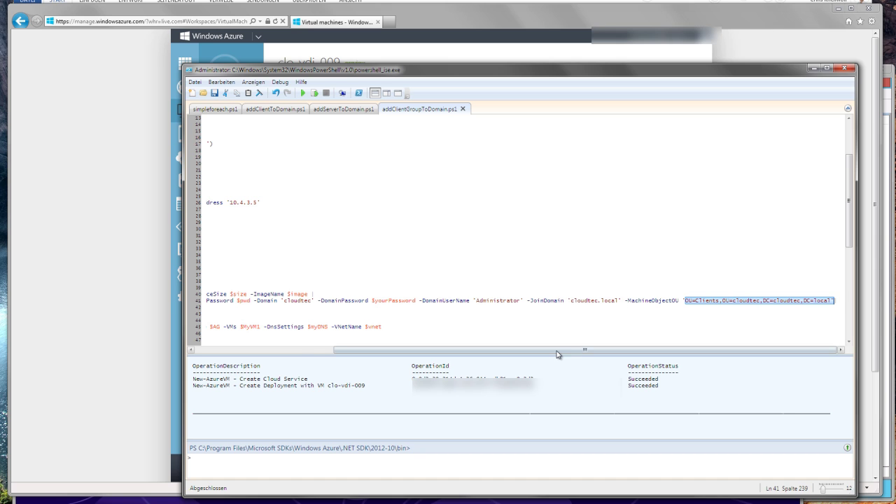
pyautogui.moveTo(560, 349); pyautogui.dragTo(420, 349)
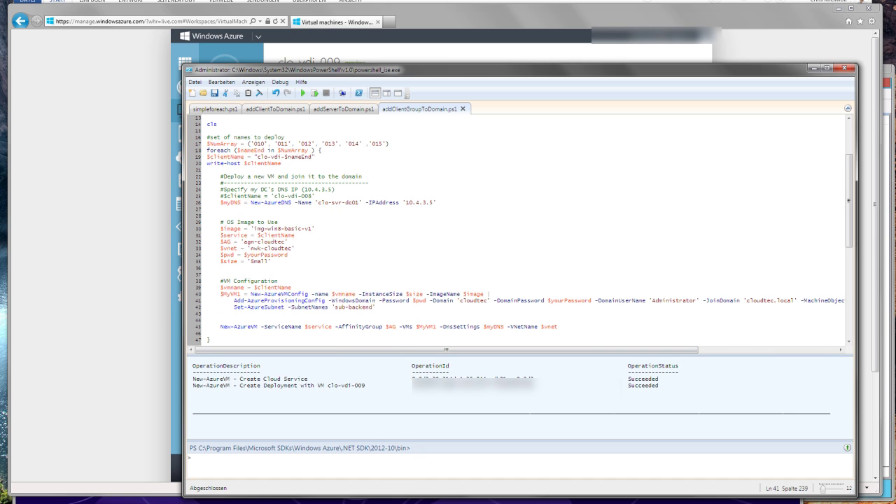
# Step: Switch to the clo-svr-dc01 remote desktop and check the Clients OU's computers and the C_W8_StandardClient group policy
pyautogui.hotkey('alt', 'Tab')
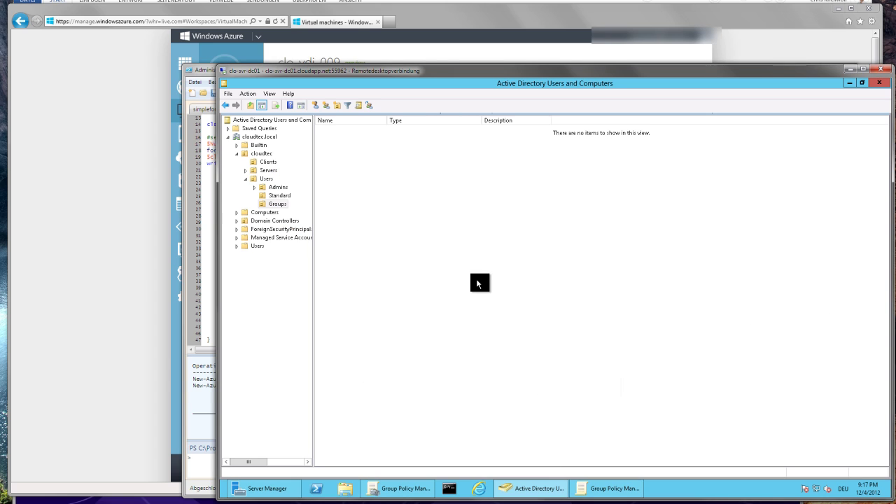
pyautogui.click(266, 488)
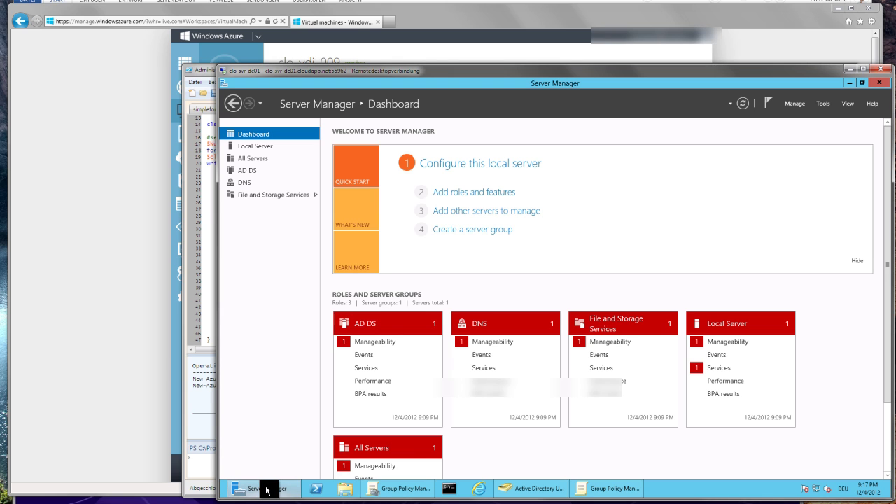
pyautogui.click(849, 83)
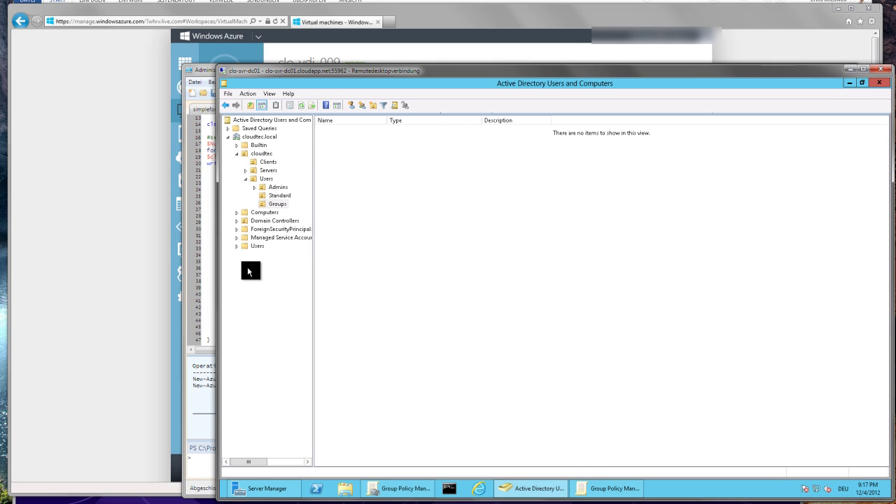
pyautogui.click(266, 162)
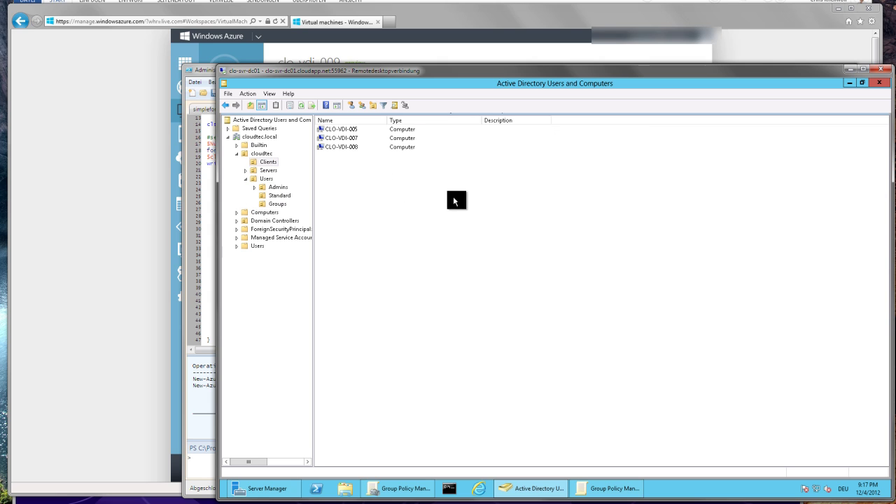
pyautogui.moveTo(453, 198); pyautogui.dragTo(325, 122)
pyautogui.click(369, 187)
pyautogui.click(408, 488)
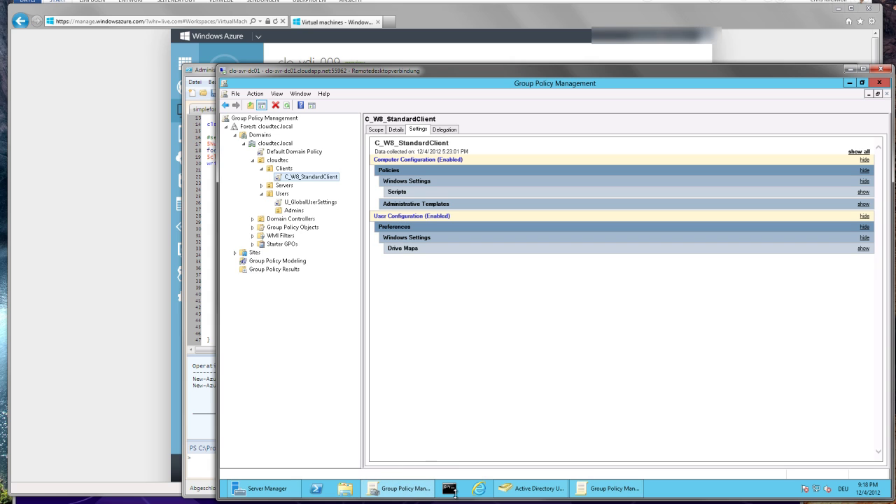
# Step: Create a global security group named RDP in the cloudtec Groups OU in Active Directory Users and Computers
pyautogui.click(522, 492)
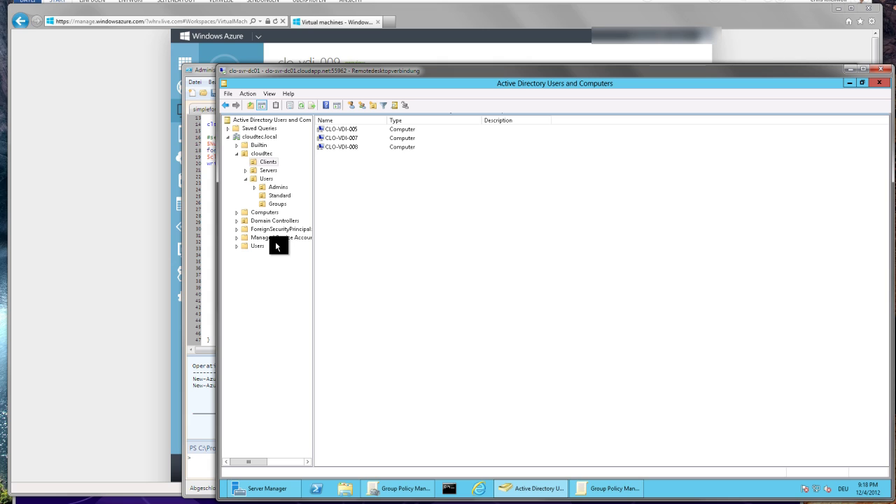
pyautogui.click(271, 204)
pyautogui.rightClick(355, 173)
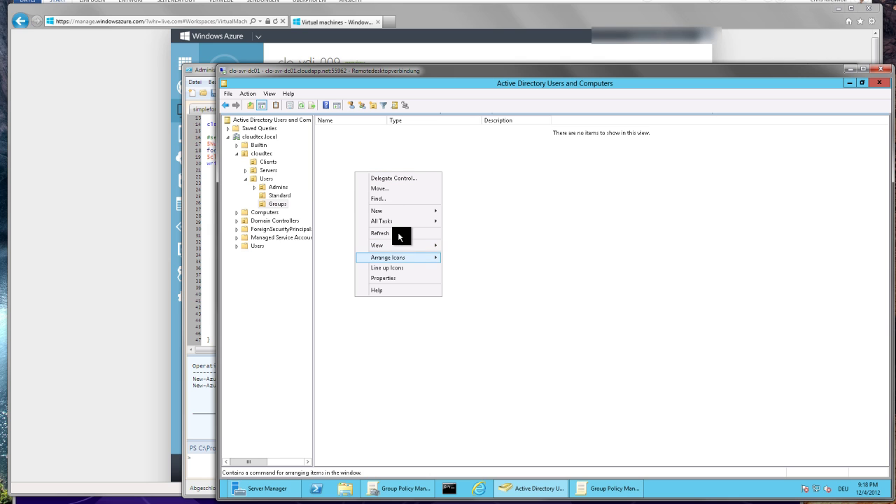
pyautogui.moveTo(404, 211)
pyautogui.click(458, 232)
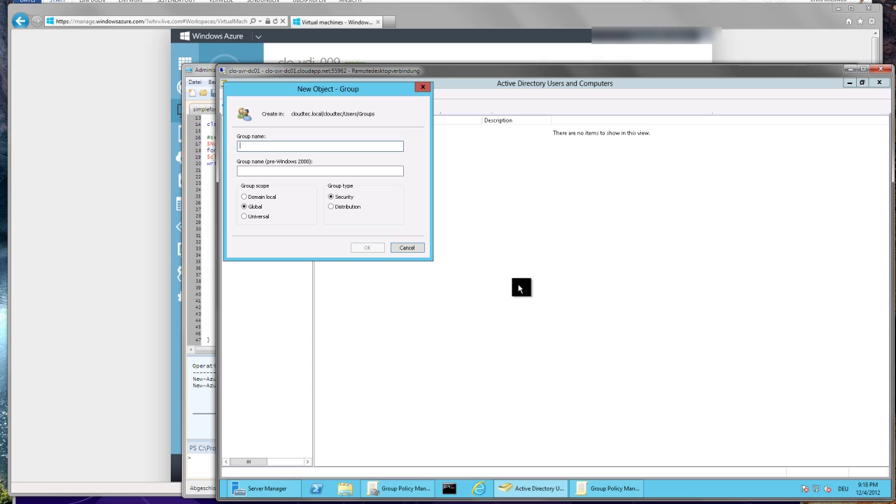
pyautogui.write('RDP')
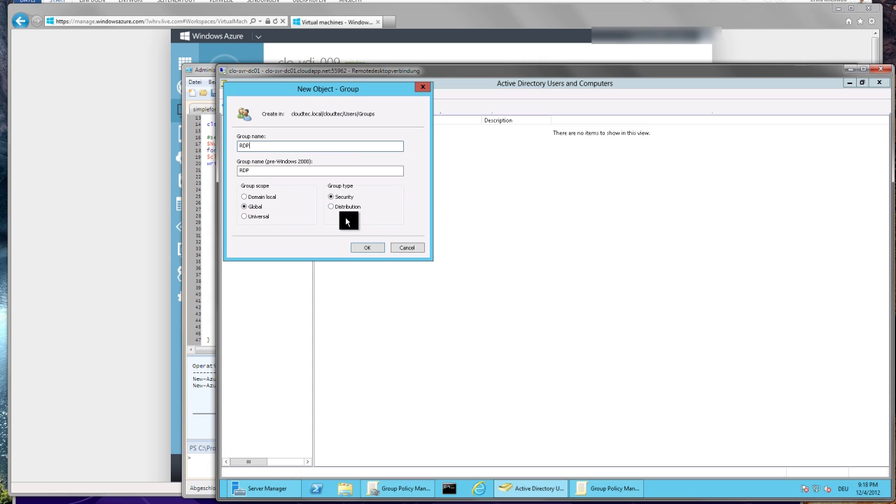
pyautogui.click(373, 248)
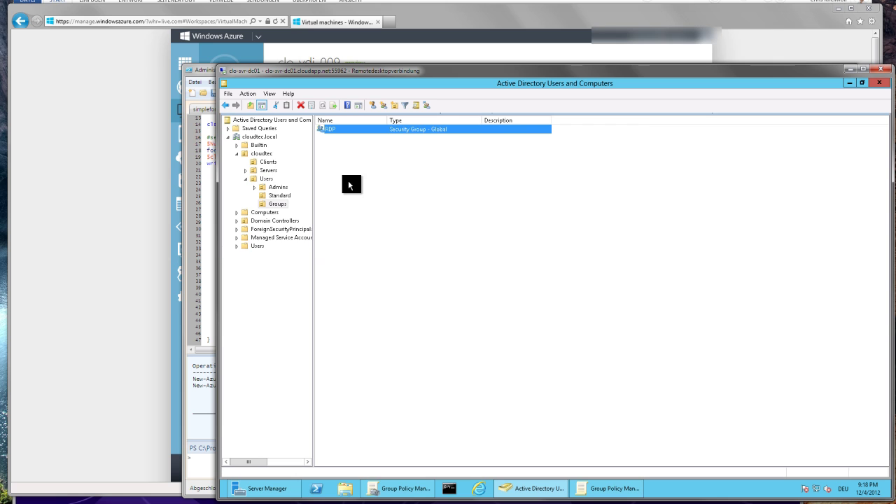
# Step: Add Domain Users and Domain Admins as members of the RDP group
pyautogui.rightClick(341, 131)
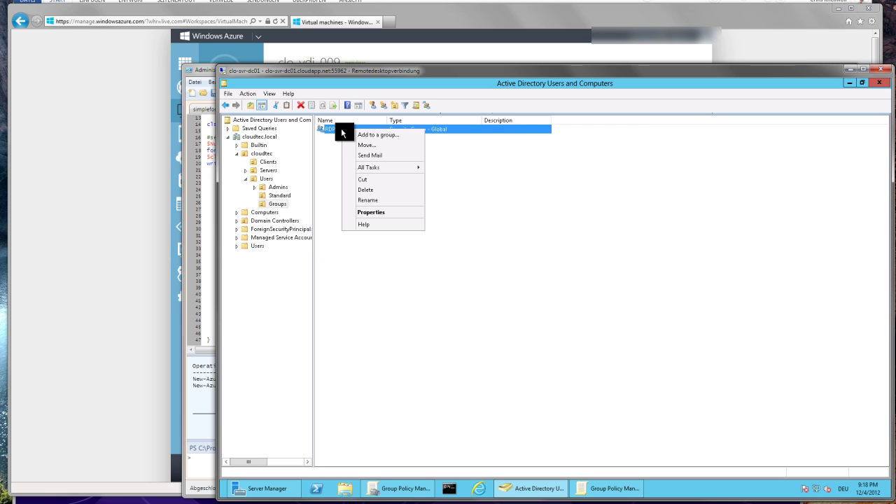
pyautogui.click(365, 209)
pyautogui.click(414, 173)
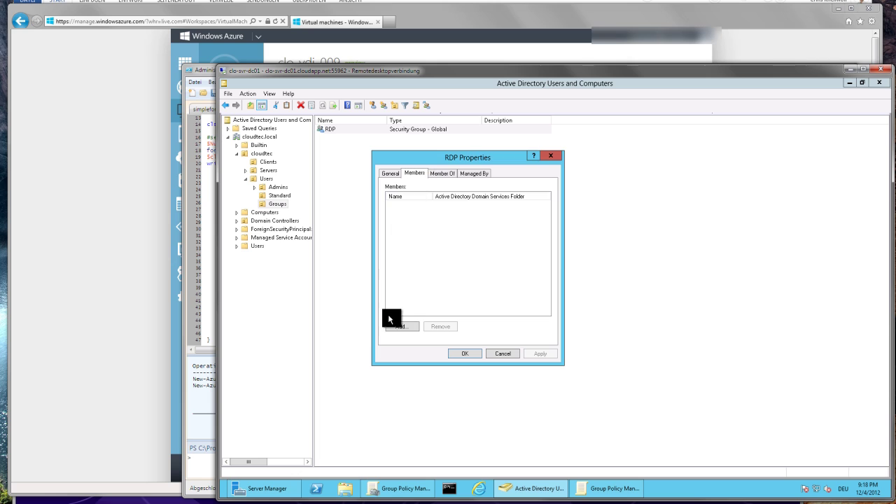
pyautogui.click(403, 327)
pyautogui.write('domain users')
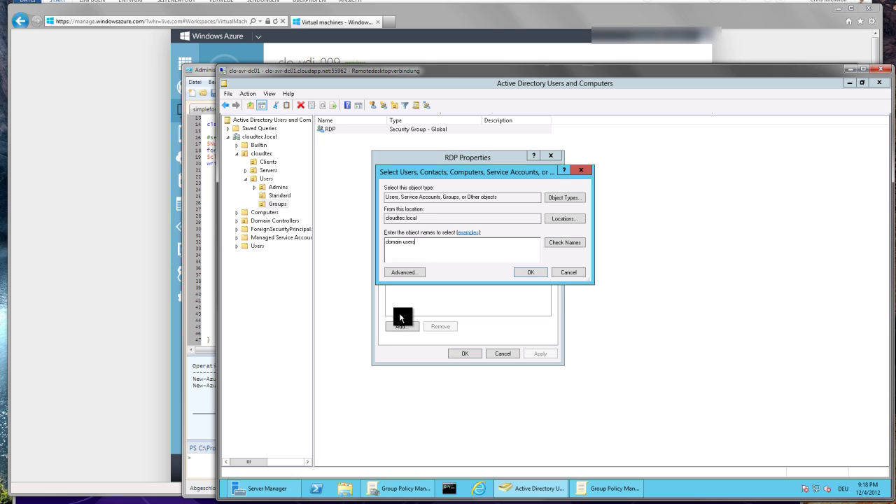
pyautogui.press('Return')
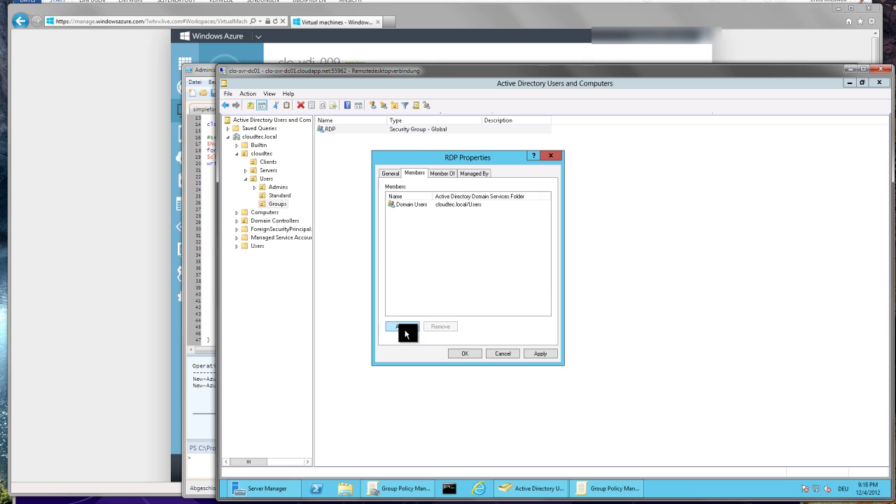
pyautogui.click(403, 326)
pyautogui.write('dom')
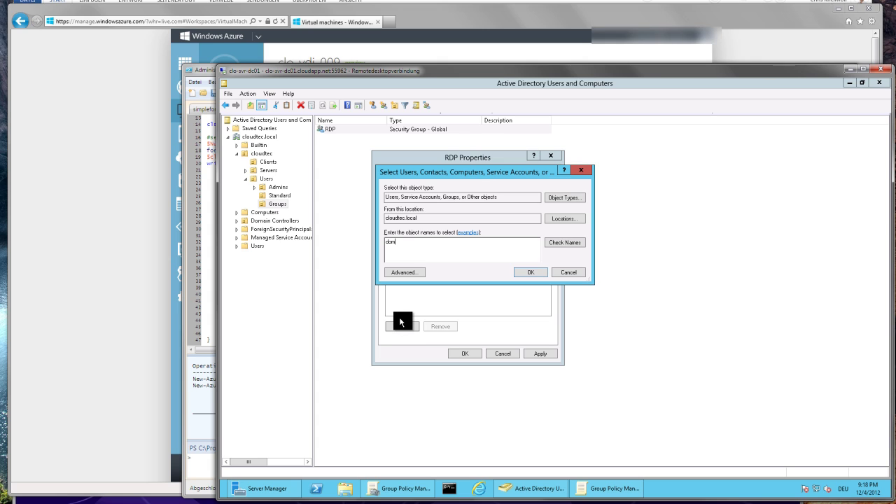
pyautogui.write('ain admins')
pyautogui.press('Return')
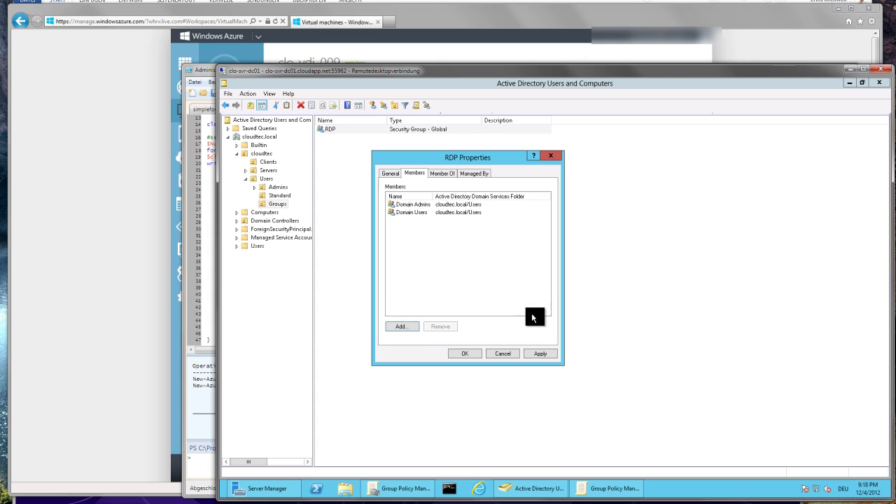
pyautogui.click(469, 354)
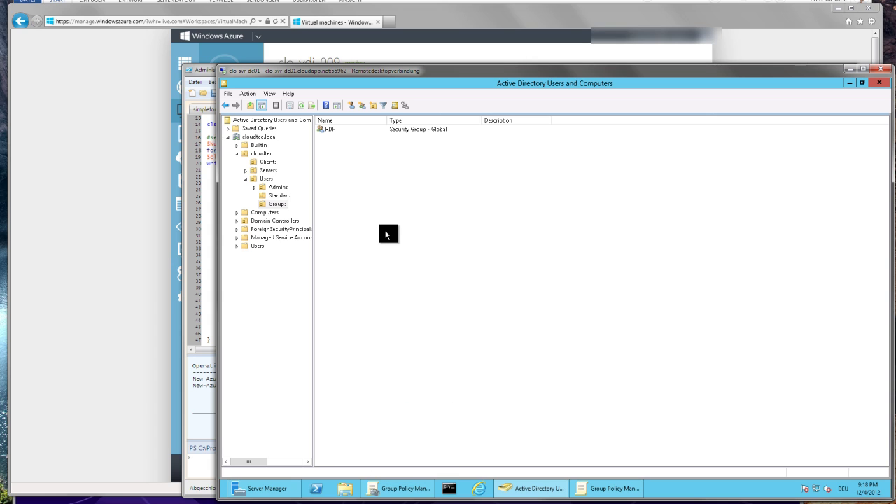
# Step: Switch to Group Policy Management, open the C_W8_StandardClient policy for editing and enlarge the editor window
pyautogui.moveTo(397, 490)
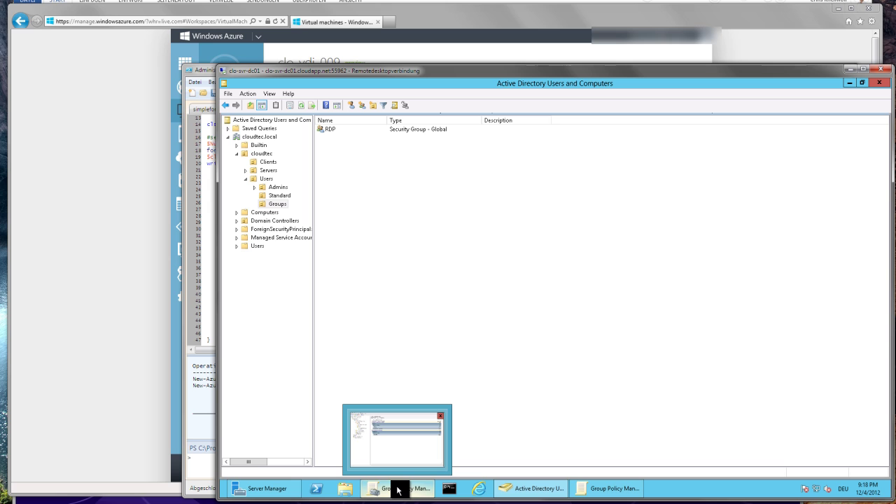
pyautogui.click(602, 493)
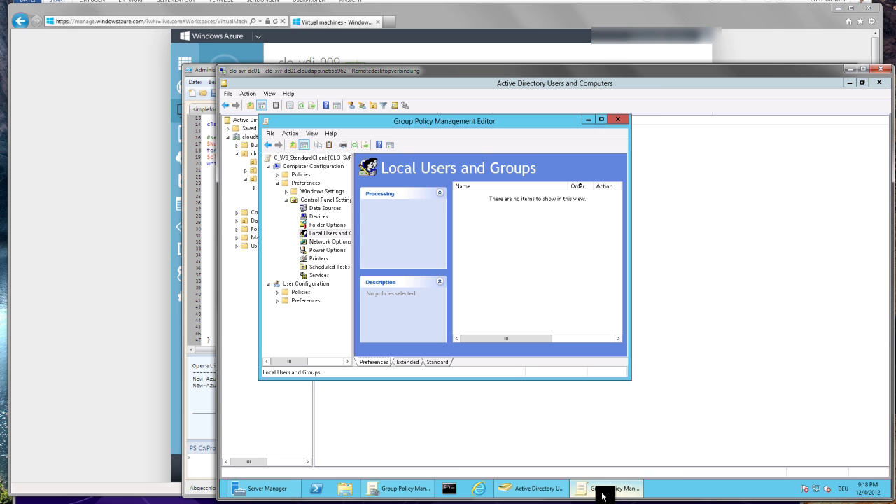
pyautogui.click(400, 489)
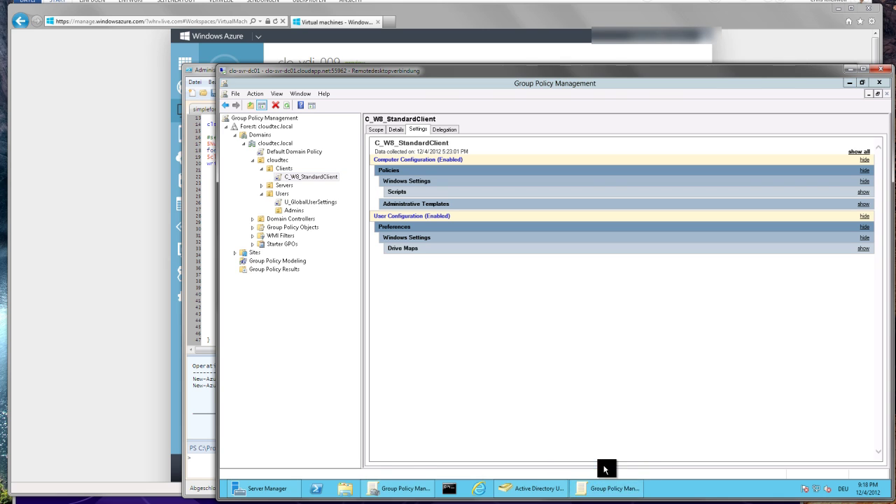
pyautogui.rightClick(296, 178)
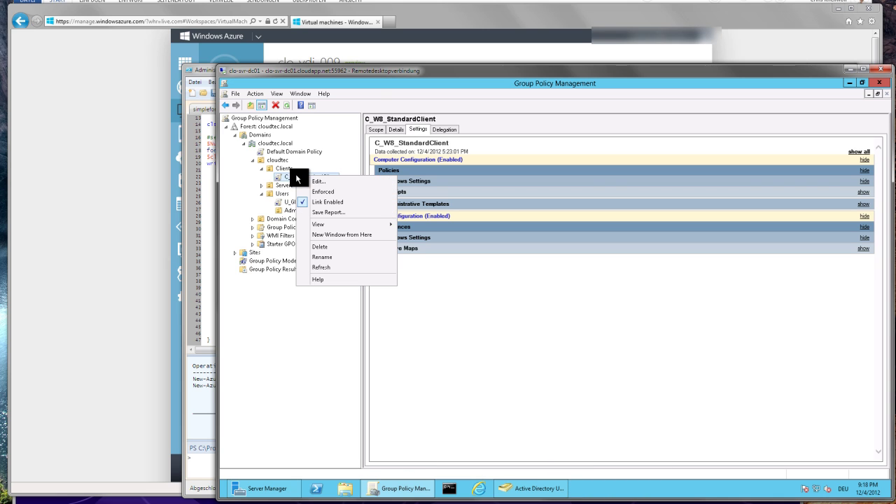
pyautogui.click(314, 180)
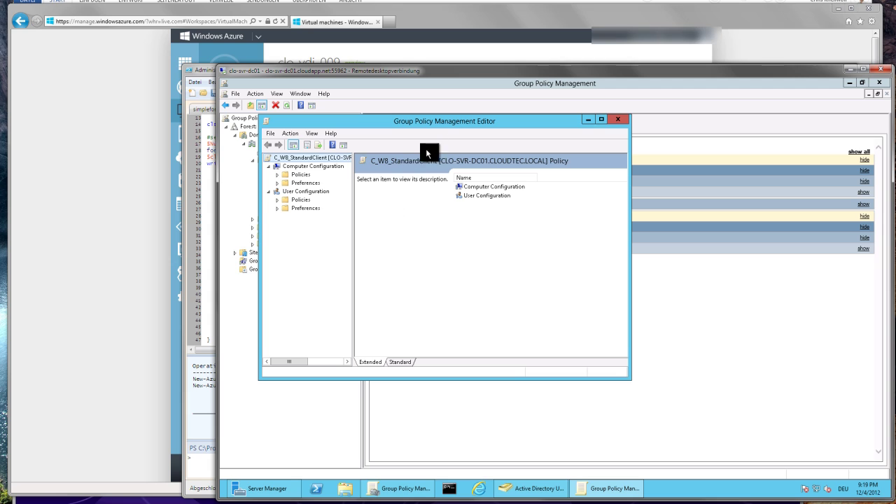
pyautogui.moveTo(628, 380); pyautogui.dragTo(772, 438)
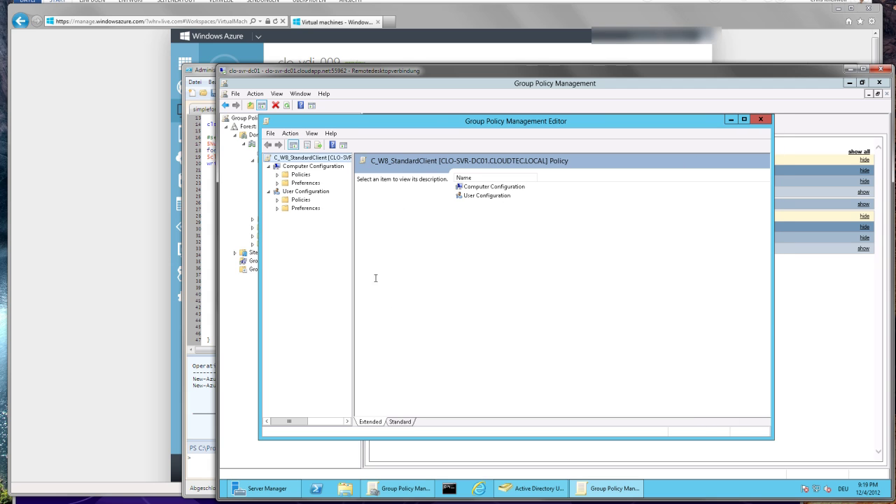
# Step: Open Local Users and Groups in the policy's Computer Configuration preferences under Control Panel Settings
pyautogui.click(278, 183)
pyautogui.click(299, 190)
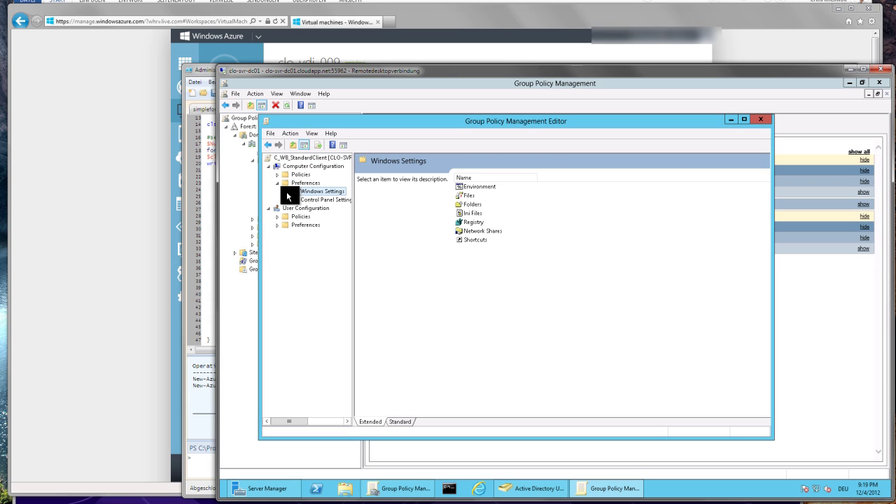
pyautogui.click(287, 191)
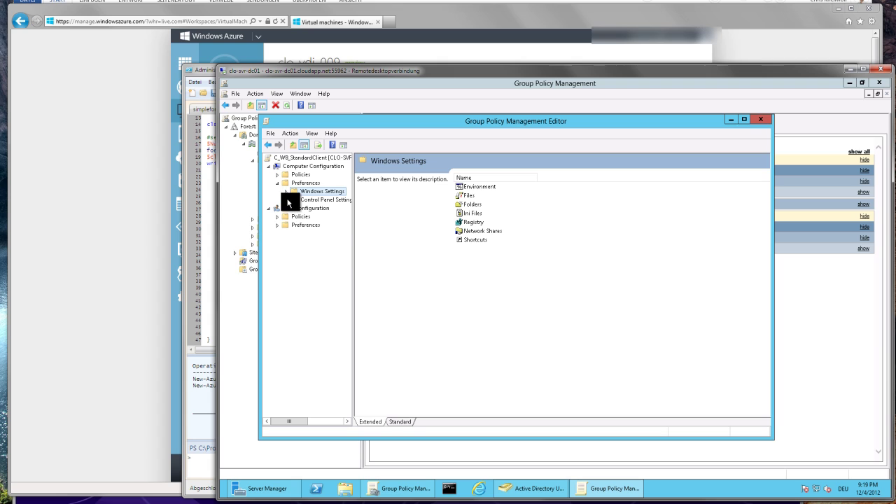
pyautogui.click(286, 200)
pyautogui.click(332, 235)
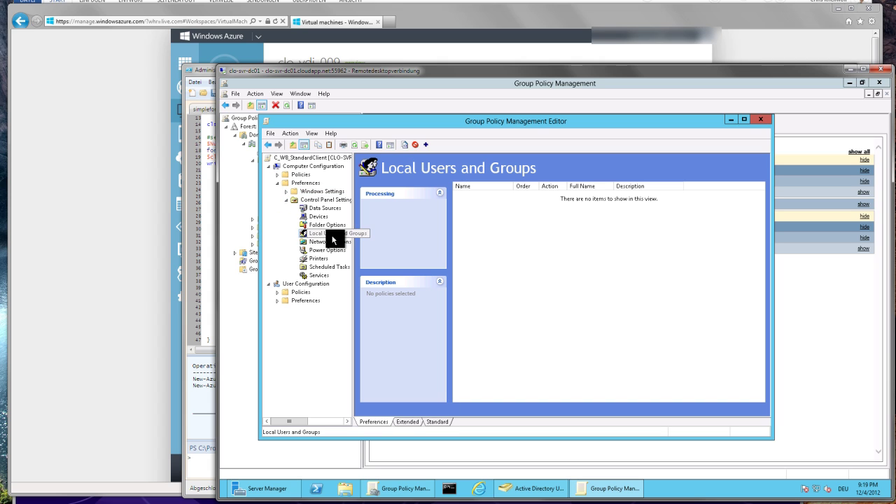
# Step: Create a local group preference item for Remote Desktop Users with the description "Group to Connect via RDP"
pyautogui.rightClick(503, 223)
pyautogui.moveTo(532, 227)
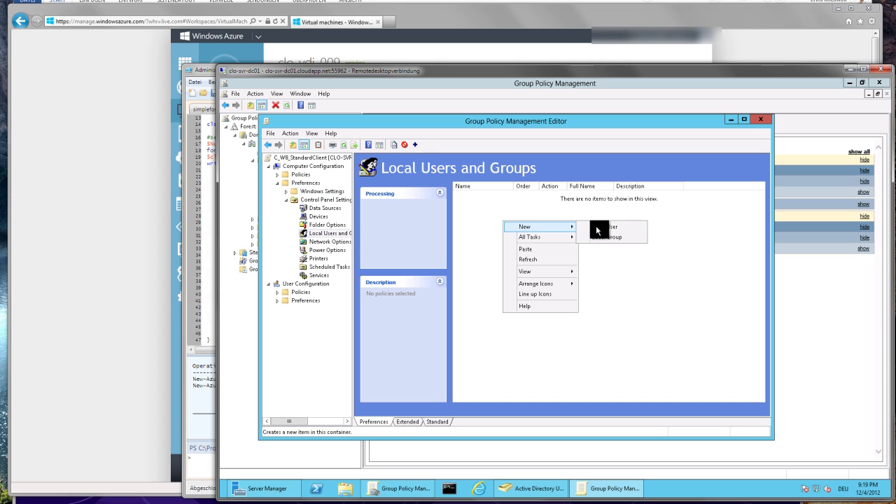
pyautogui.click(608, 236)
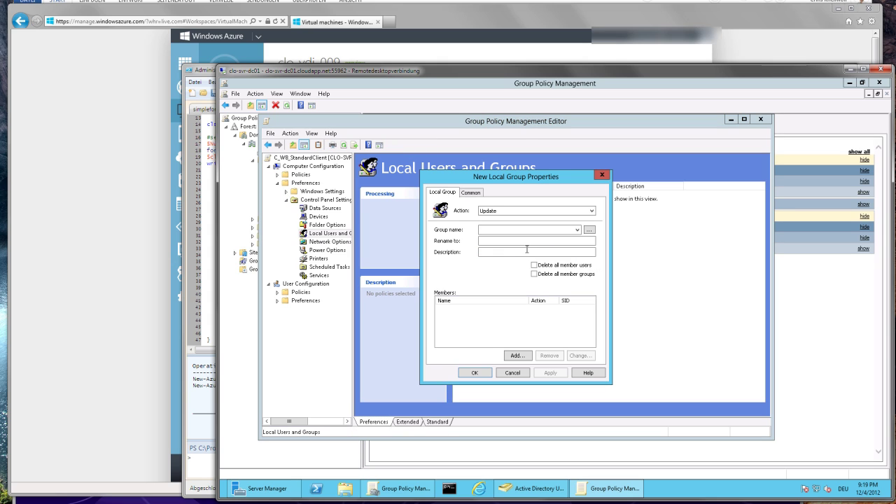
pyautogui.click(483, 229)
pyautogui.write('Remo')
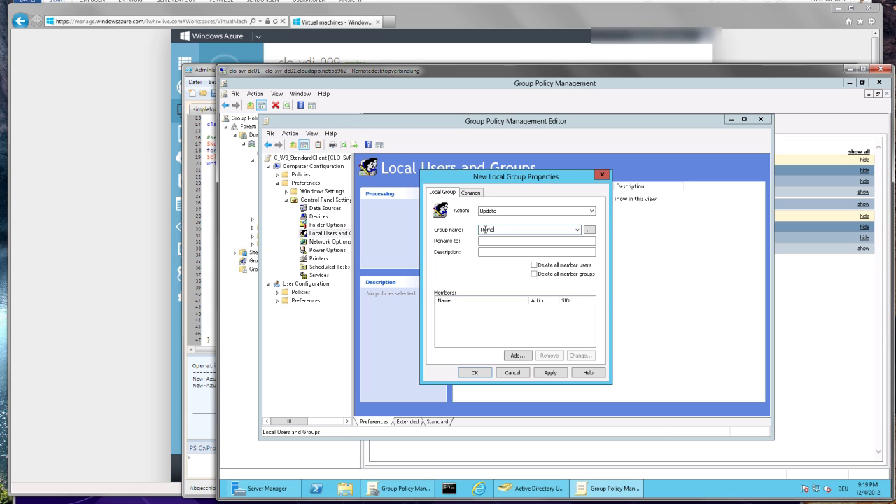
pyautogui.write('te Desktop Users')
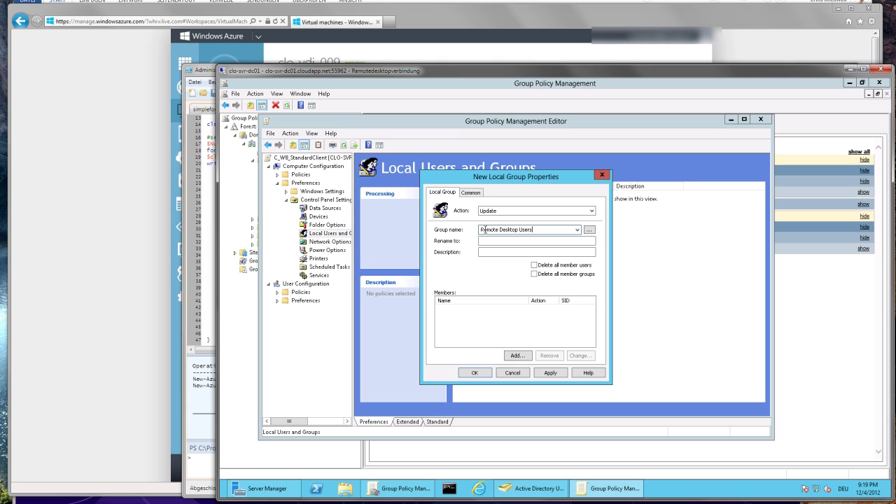
pyautogui.click(502, 252)
pyautogui.write('Group to Connect via RDP')
# Step: Add the domain group CLOUDTEC\RDP as a member of the Remote Desktop Users item and save the item
pyautogui.click(513, 357)
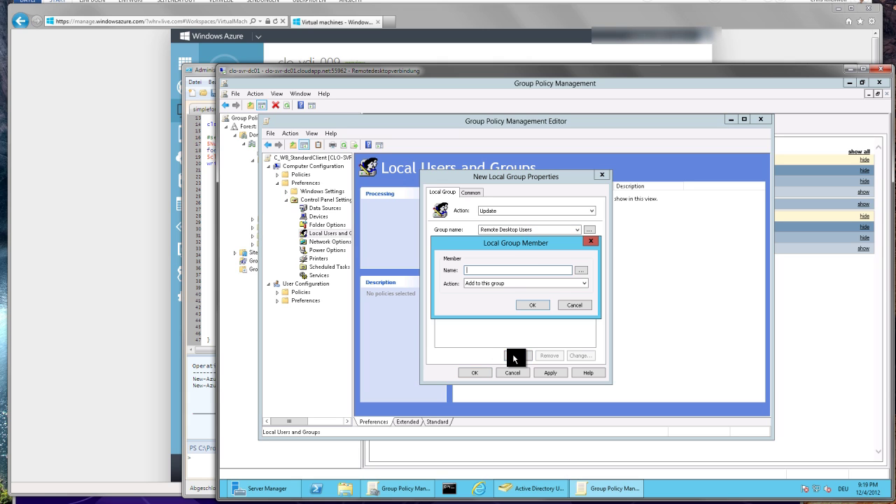
pyautogui.click(581, 270)
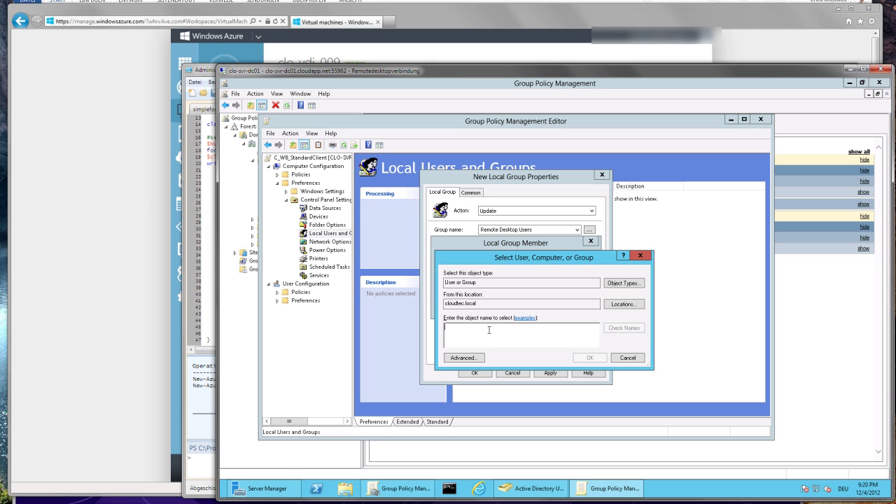
pyautogui.write('rdp')
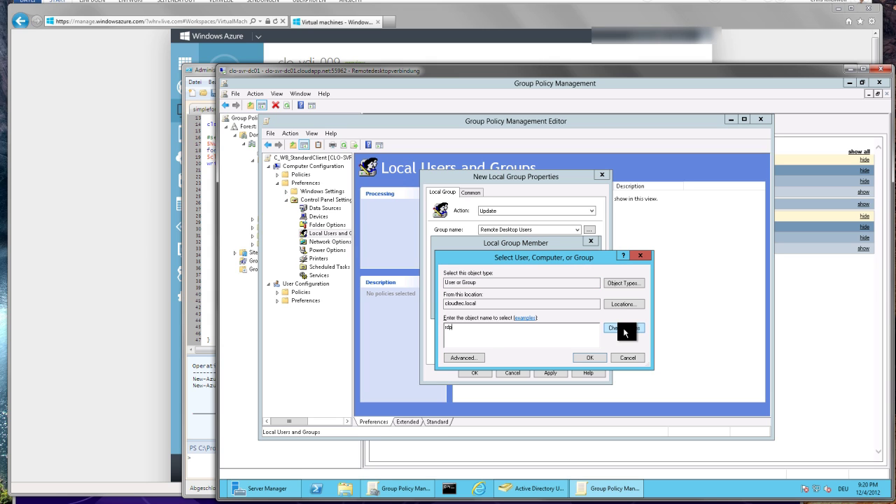
pyautogui.click(623, 328)
pyautogui.click(589, 358)
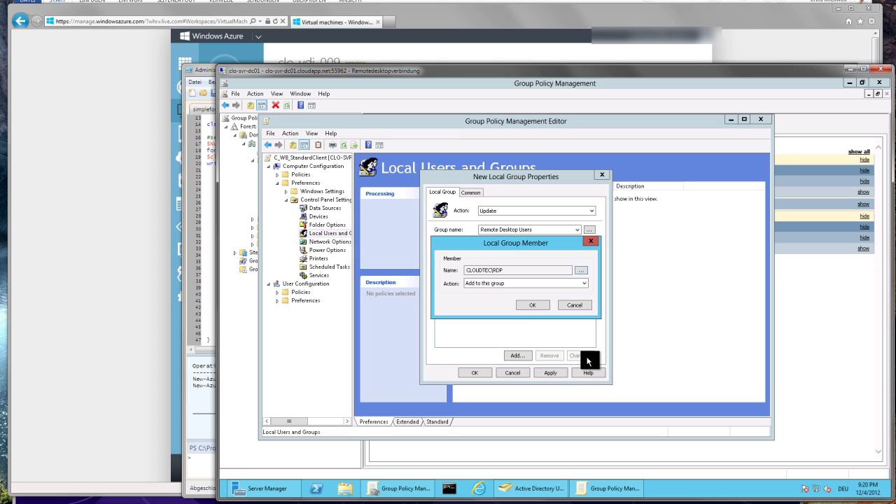
pyautogui.click(530, 306)
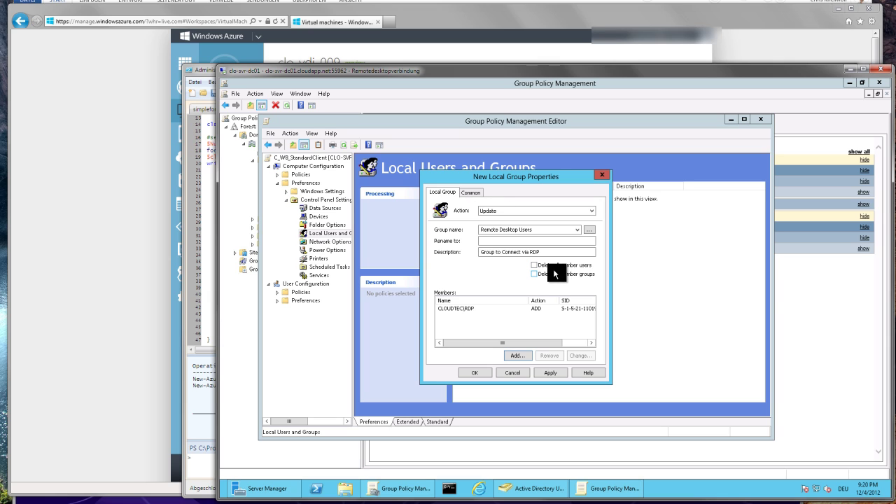
pyautogui.click(556, 375)
pyautogui.click(476, 373)
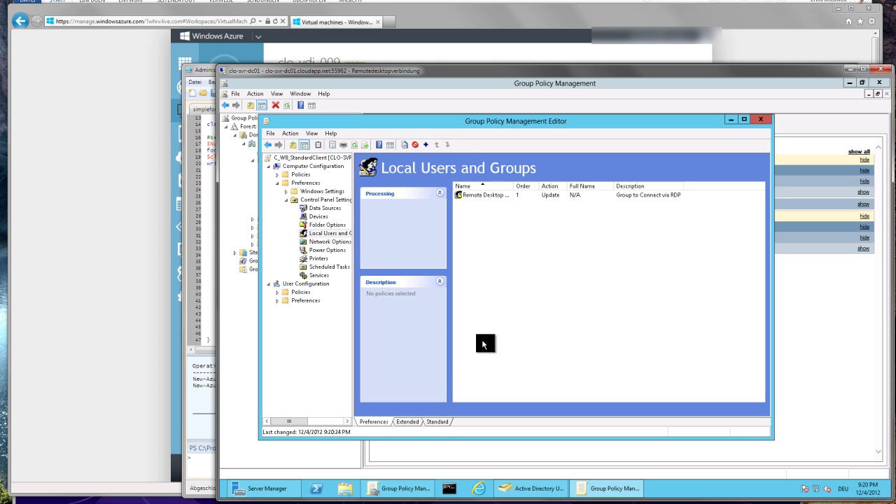
# Step: Close the policy editor and open the cloudtec Clients OU in Active Directory Users and Computers
pyautogui.click(491, 241)
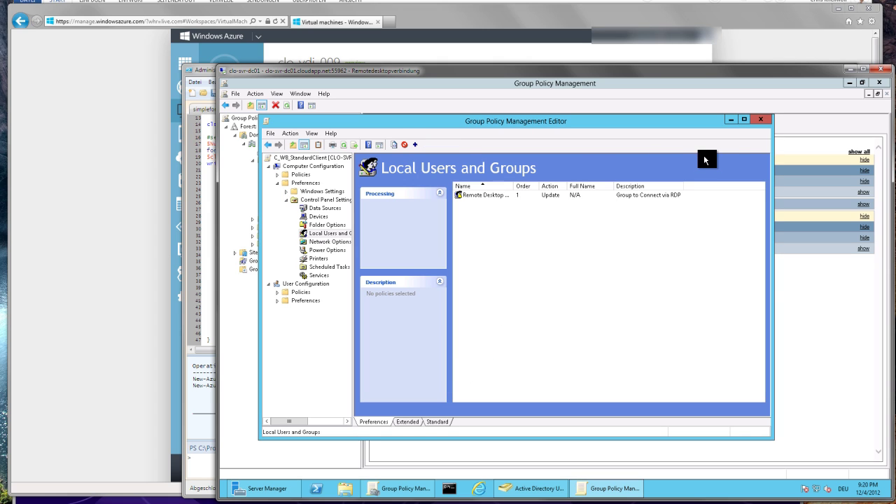
pyautogui.click(759, 121)
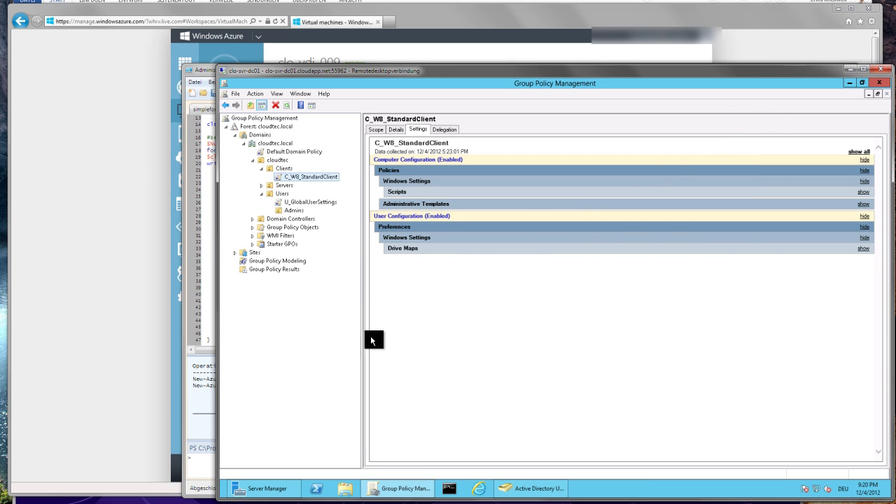
pyautogui.click(509, 481)
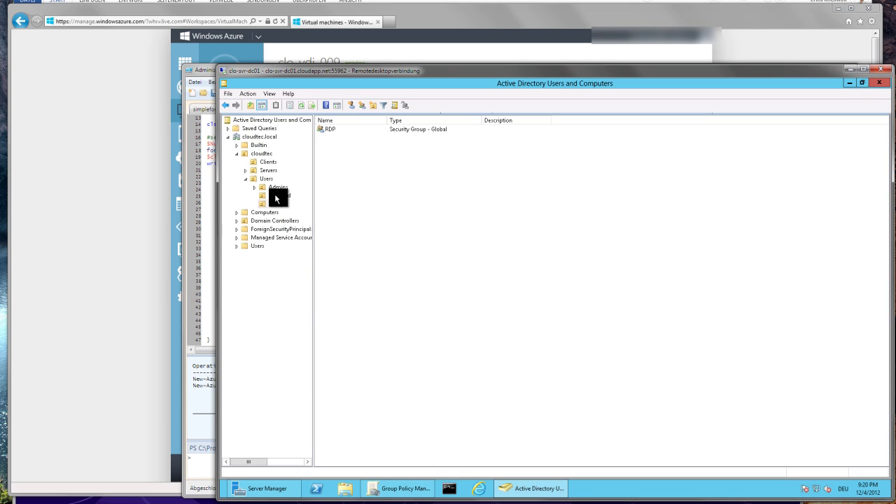
pyautogui.click(267, 163)
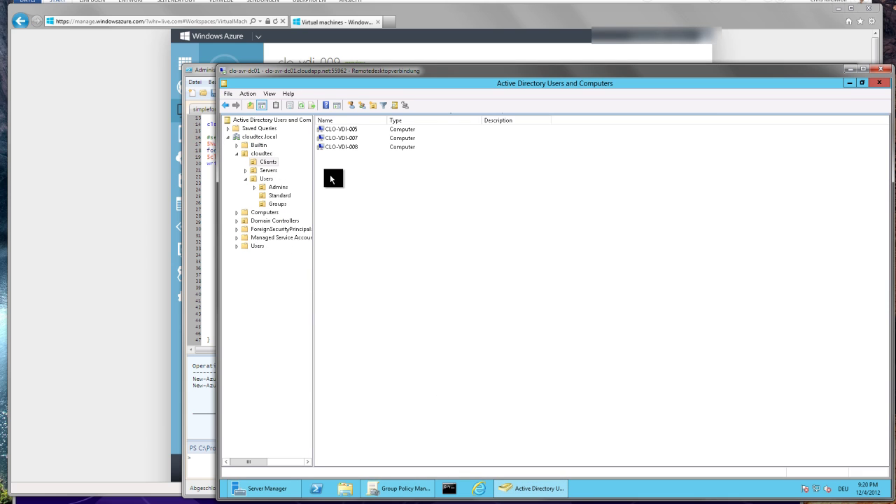